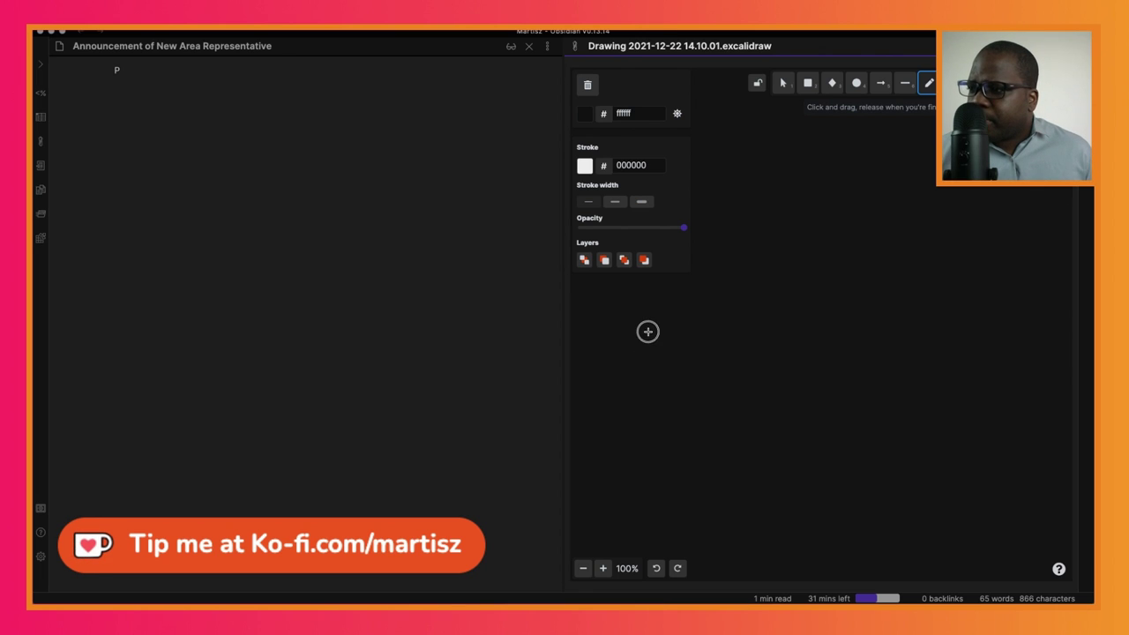
Step: Sketch a freehand square linked to the letters SR, a line to four small shapes, and a page with three text lines below SR
{"action": "mouse_move", "coordinate": [648, 332]}
{"action": "left_mouse_down"}
{"action": "mouse_move", "coordinate": [714, 361]}
{"action": "mouse_move", "coordinate": [697, 332]}
{"action": "mouse_move", "coordinate": [773, 325]}
{"action": "left_mouse_up"}
{"action": "mouse_move", "coordinate": [769, 280]}
{"action": "left_mouse_down"}
{"action": "mouse_move", "coordinate": [759, 309]}
{"action": "mouse_move", "coordinate": [810, 309]}
{"action": "mouse_move", "coordinate": [783, 278]}
{"action": "mouse_move", "coordinate": [928, 227]}
{"action": "left_mouse_up"}
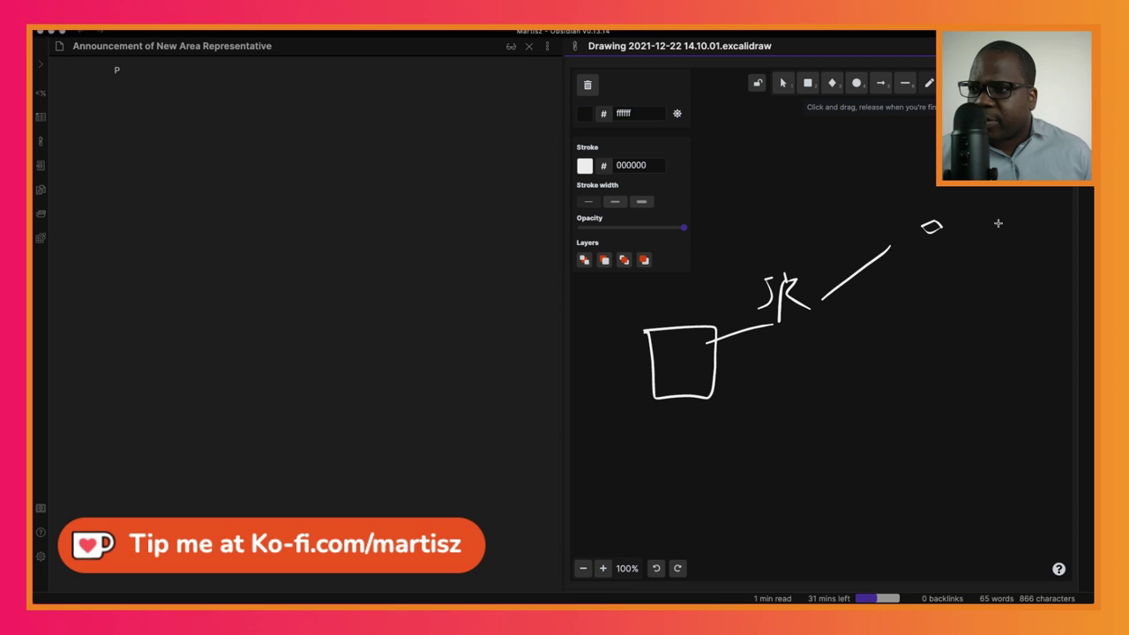
{"action": "left_click_drag", "start_coordinate": [999, 223], "coordinate": [1001, 231]}
{"action": "left_click_drag", "start_coordinate": [933, 294], "coordinate": [922, 280]}
{"action": "left_click_drag", "start_coordinate": [990, 281], "coordinate": [990, 282]}
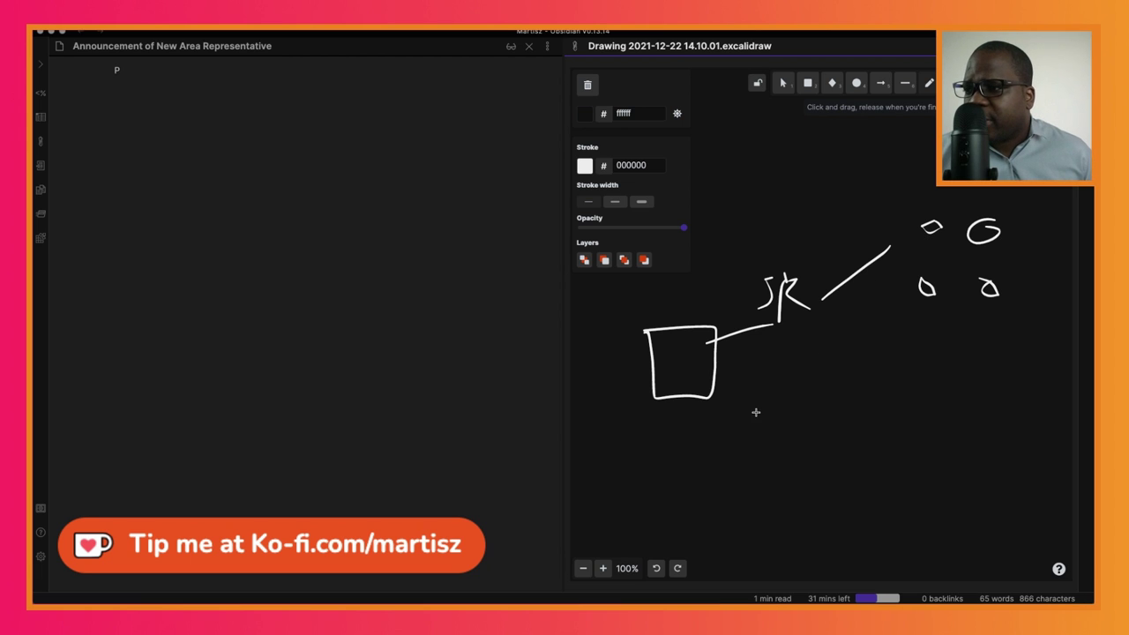
{"action": "mouse_move", "coordinate": [764, 364]}
{"action": "left_mouse_down"}
{"action": "mouse_move", "coordinate": [767, 381]}
{"action": "mouse_move", "coordinate": [821, 359]}
{"action": "mouse_move", "coordinate": [768, 359]}
{"action": "mouse_move", "coordinate": [817, 393]}
{"action": "left_mouse_up"}
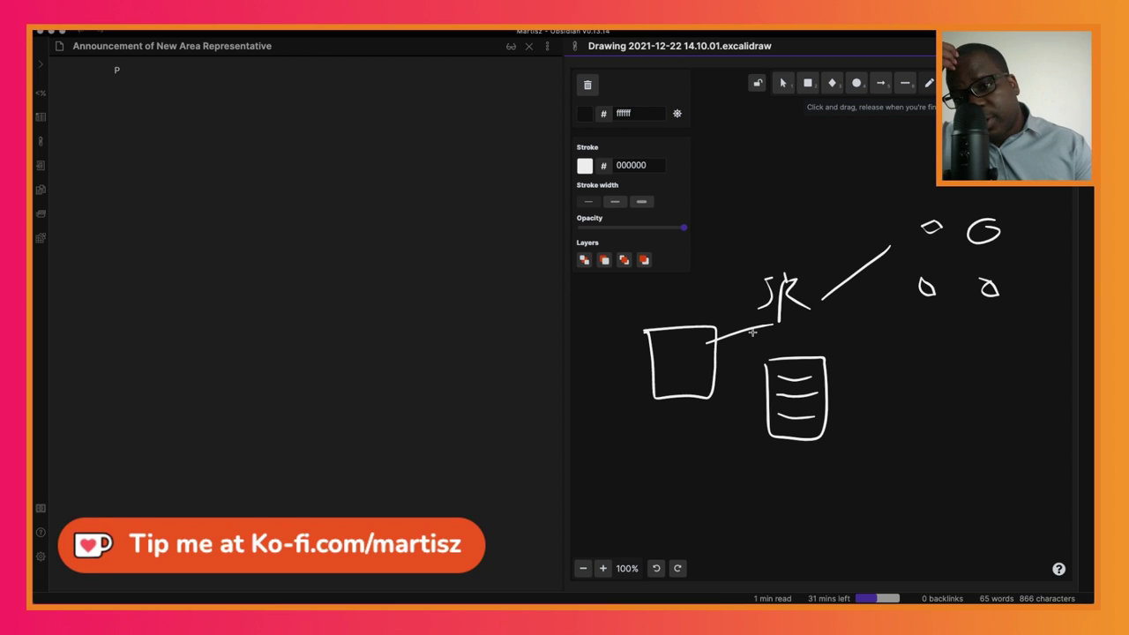
Step: Replace the note's text with the signature block by expanding the "sig" snippet, and add a blank line above Sincerely
{"action": "left_click", "coordinate": [401, 123]}
{"action": "type", "text": "P"}
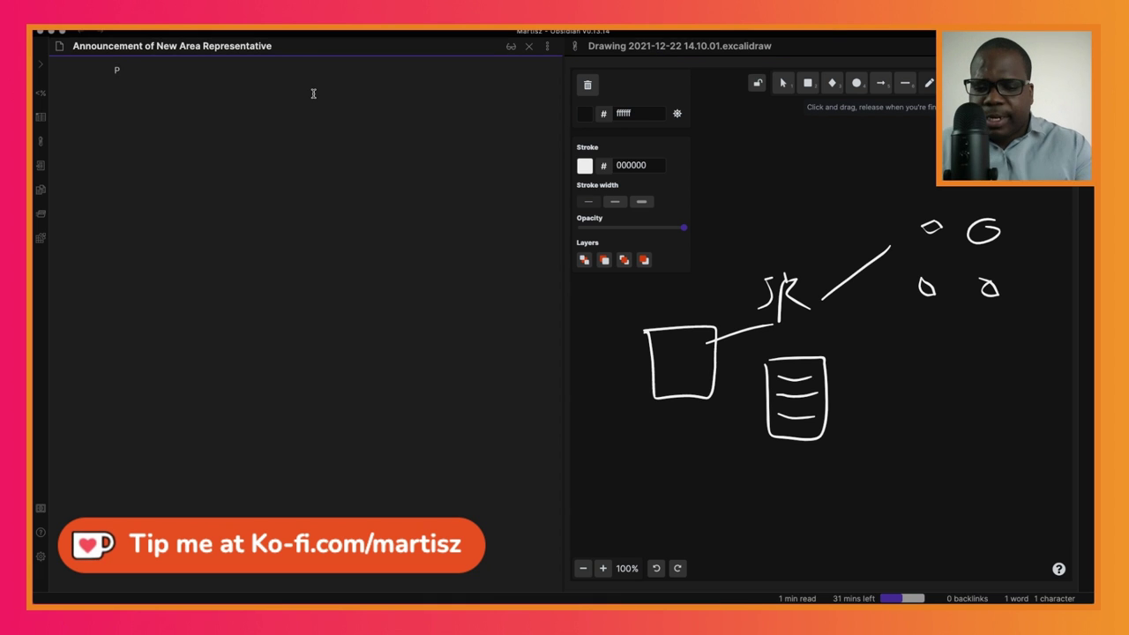
{"action": "type", "text": "sig"}
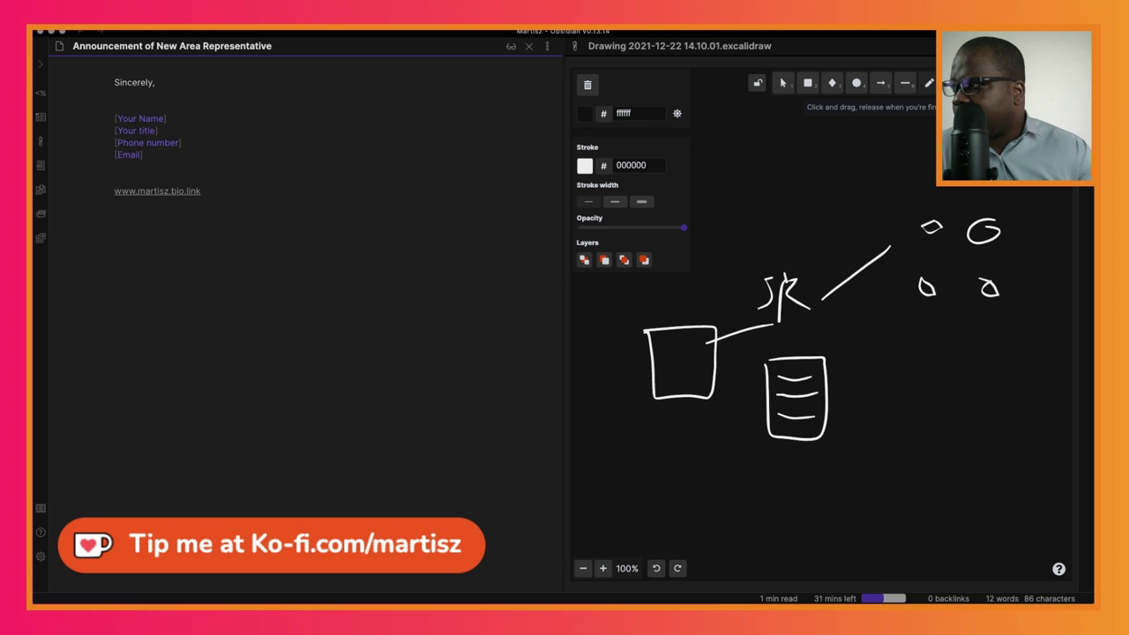
{"action": "left_click", "coordinate": [114, 83]}
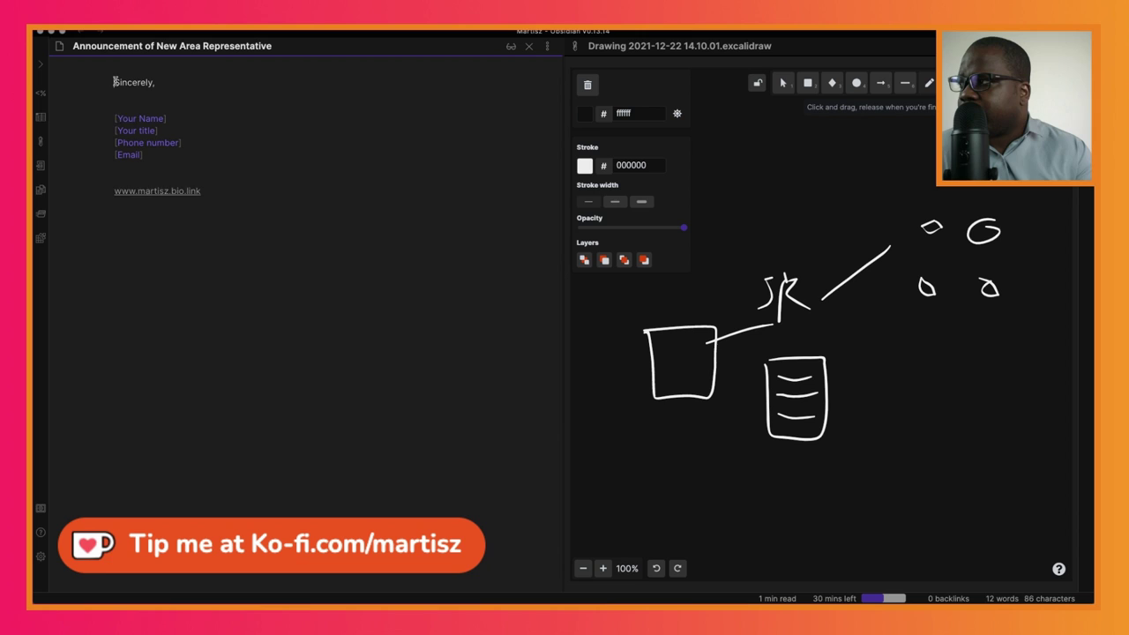
{"action": "key", "text": "Return"}
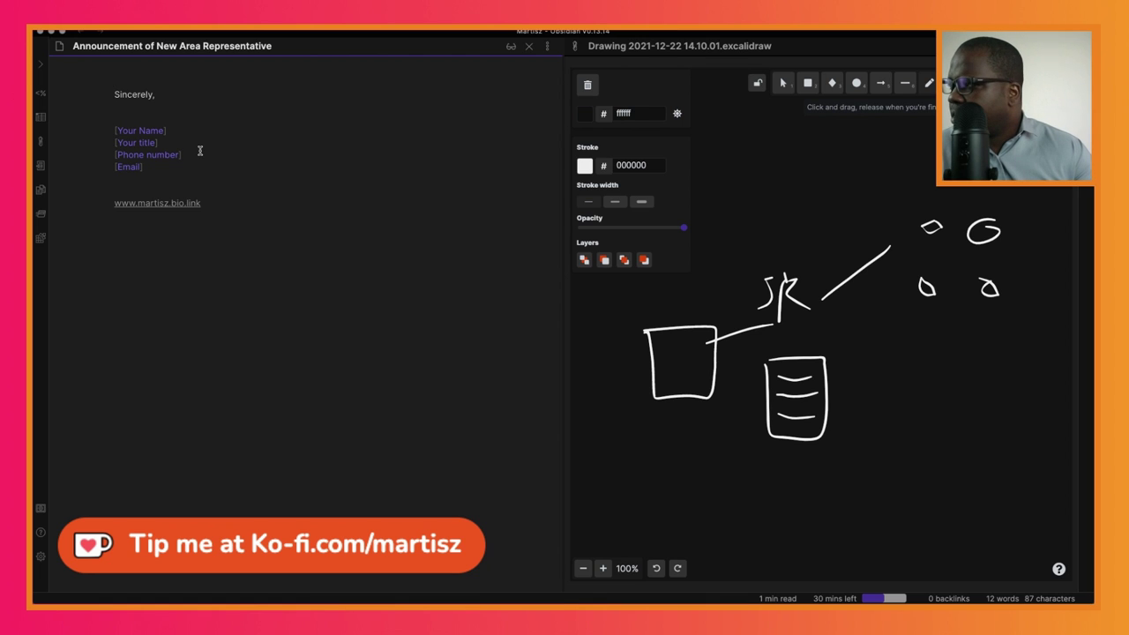
Step: Delete all text from the note and clear the whole drawing canvas
{"action": "key", "text": "super+a"}
{"action": "key", "text": "ctrl+c"}
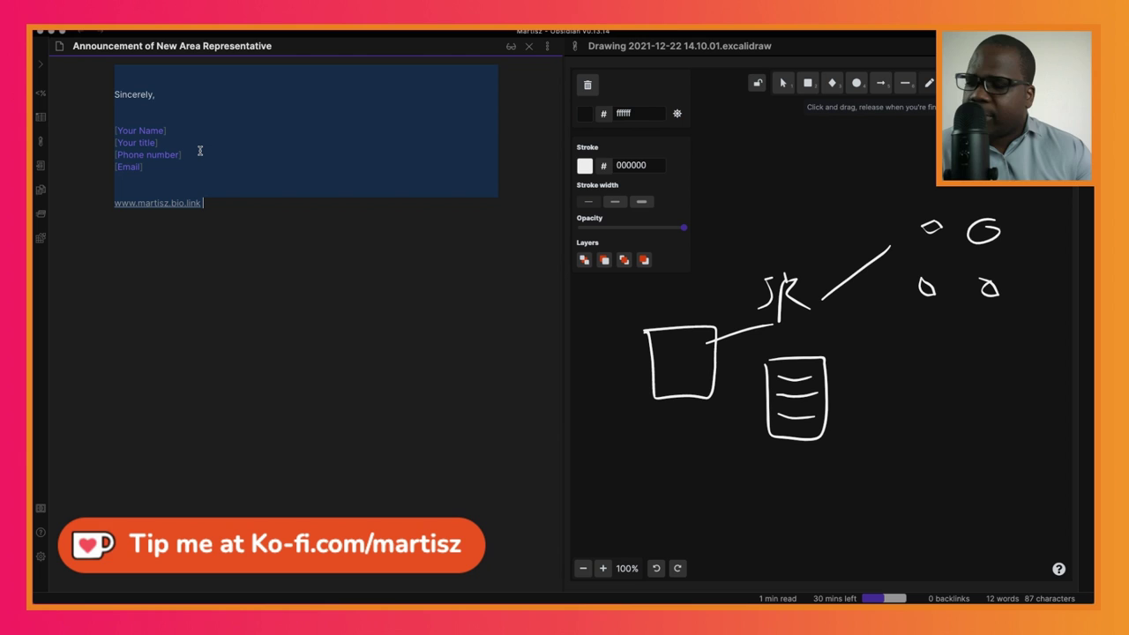
{"action": "key", "text": "BackSpace"}
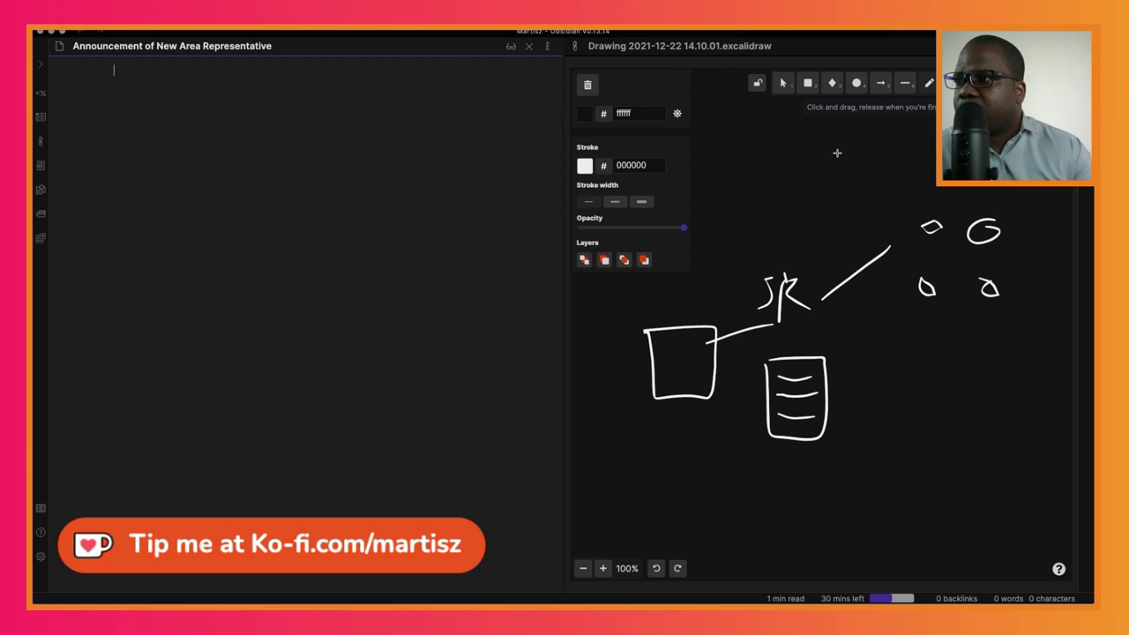
{"action": "left_click", "coordinate": [588, 85]}
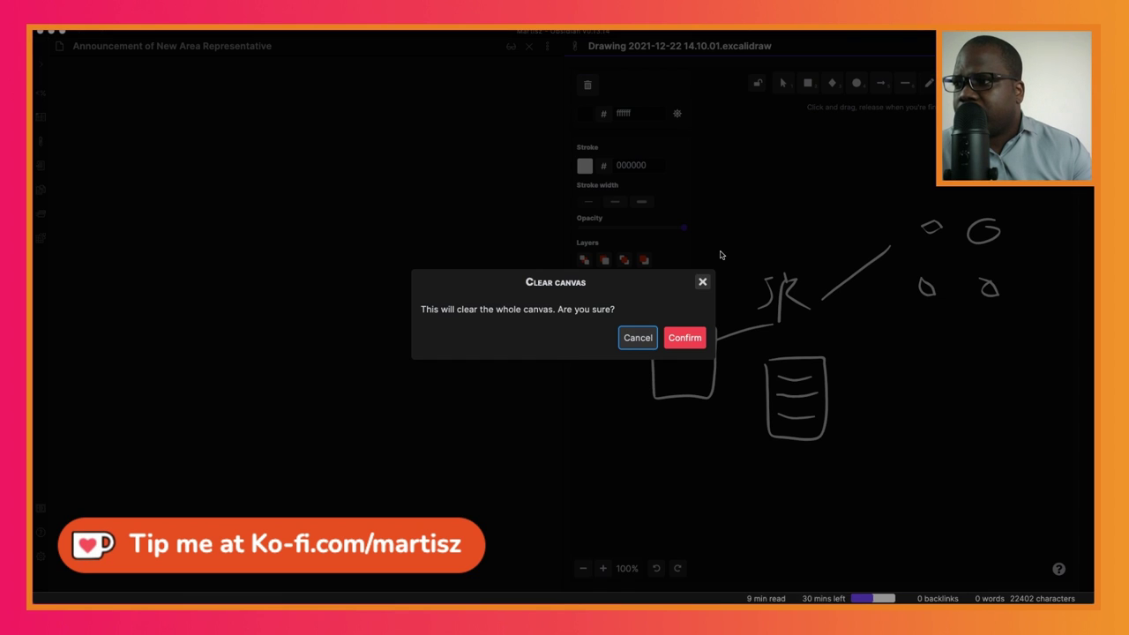
{"action": "left_click", "coordinate": [699, 338]}
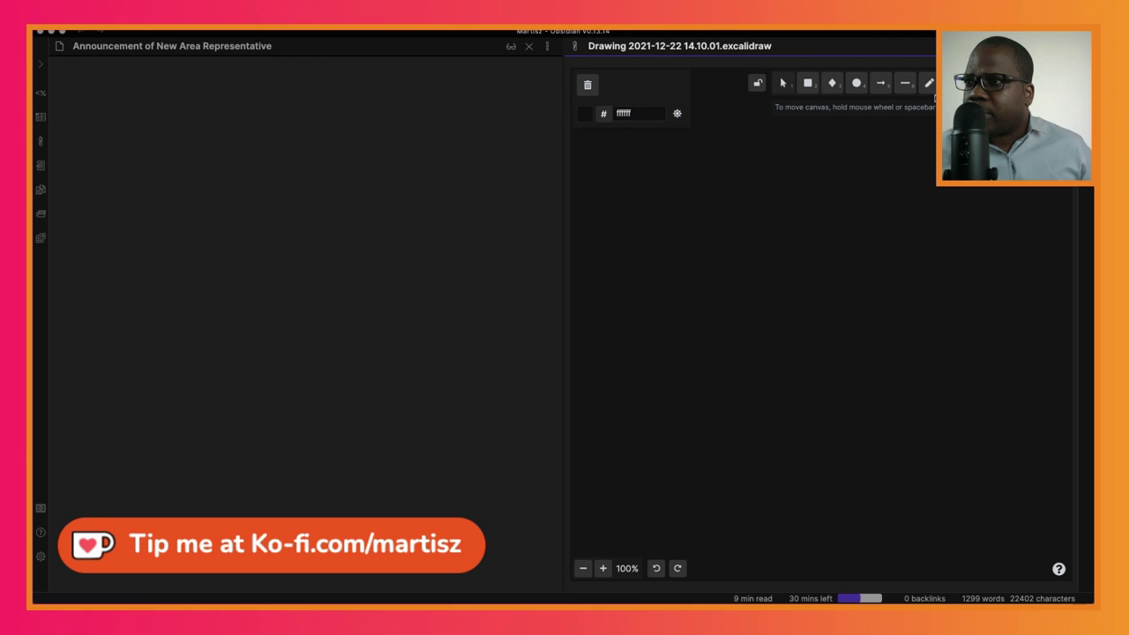
Step: Draw a freehand box linked to the letters SR, a line to five small shapes, and a ruled page below SR
{"action": "left_click", "coordinate": [930, 84]}
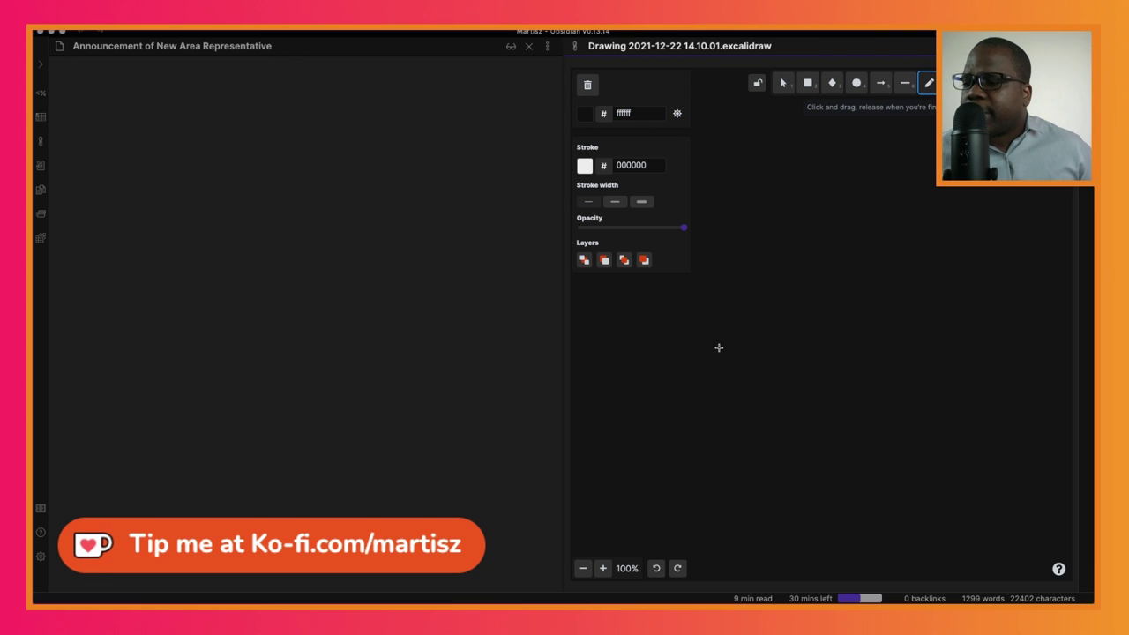
{"action": "mouse_move", "coordinate": [676, 348]}
{"action": "left_mouse_down"}
{"action": "mouse_move", "coordinate": [759, 348]}
{"action": "mouse_move", "coordinate": [858, 311]}
{"action": "left_mouse_up"}
{"action": "mouse_move", "coordinate": [884, 276]}
{"action": "left_mouse_down"}
{"action": "mouse_move", "coordinate": [879, 288]}
{"action": "mouse_move", "coordinate": [919, 288]}
{"action": "mouse_move", "coordinate": [943, 310]}
{"action": "mouse_move", "coordinate": [866, 347]}
{"action": "left_mouse_up"}
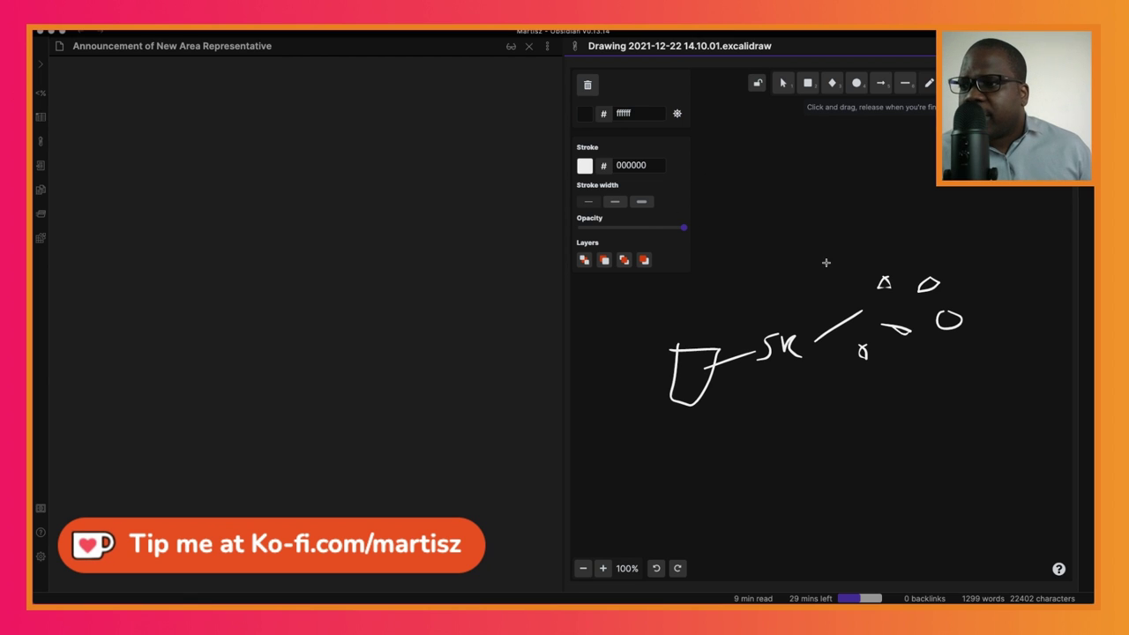
{"action": "mouse_move", "coordinate": [763, 388]}
{"action": "left_mouse_down"}
{"action": "mouse_move", "coordinate": [754, 409]}
{"action": "mouse_move", "coordinate": [767, 464]}
{"action": "mouse_move", "coordinate": [800, 398]}
{"action": "mouse_move", "coordinate": [756, 391]}
{"action": "mouse_move", "coordinate": [796, 423]}
{"action": "mouse_move", "coordinate": [771, 436]}
{"action": "mouse_move", "coordinate": [780, 445]}
{"action": "left_mouse_up"}
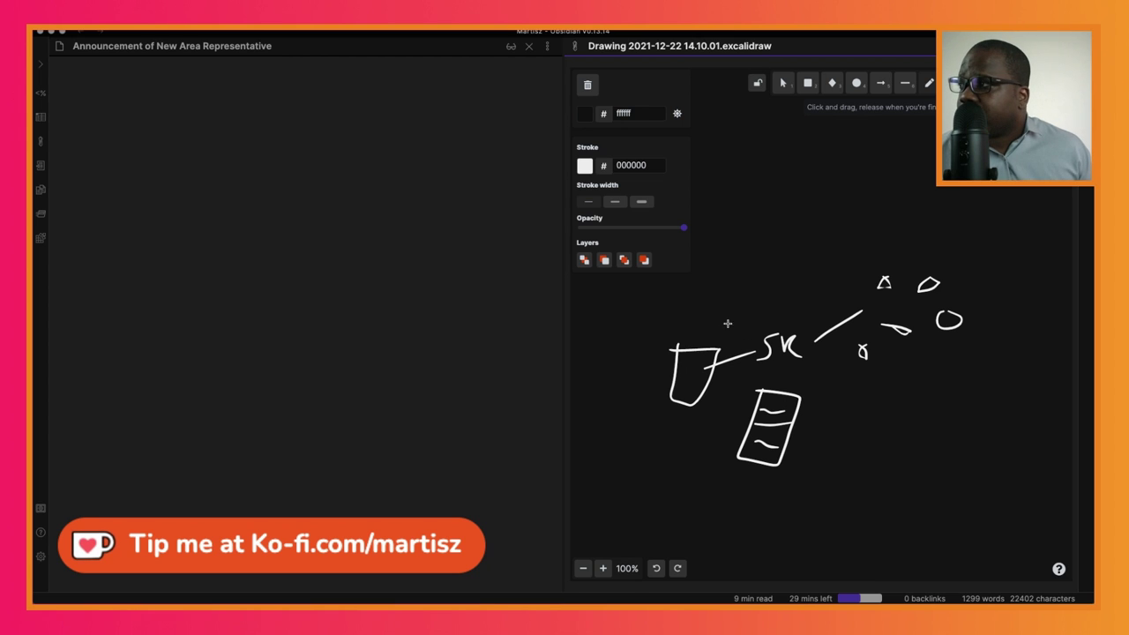
Step: Insert the signature block into the empty note and add two blank lines above Sincerely
{"action": "left_click", "coordinate": [239, 105]}
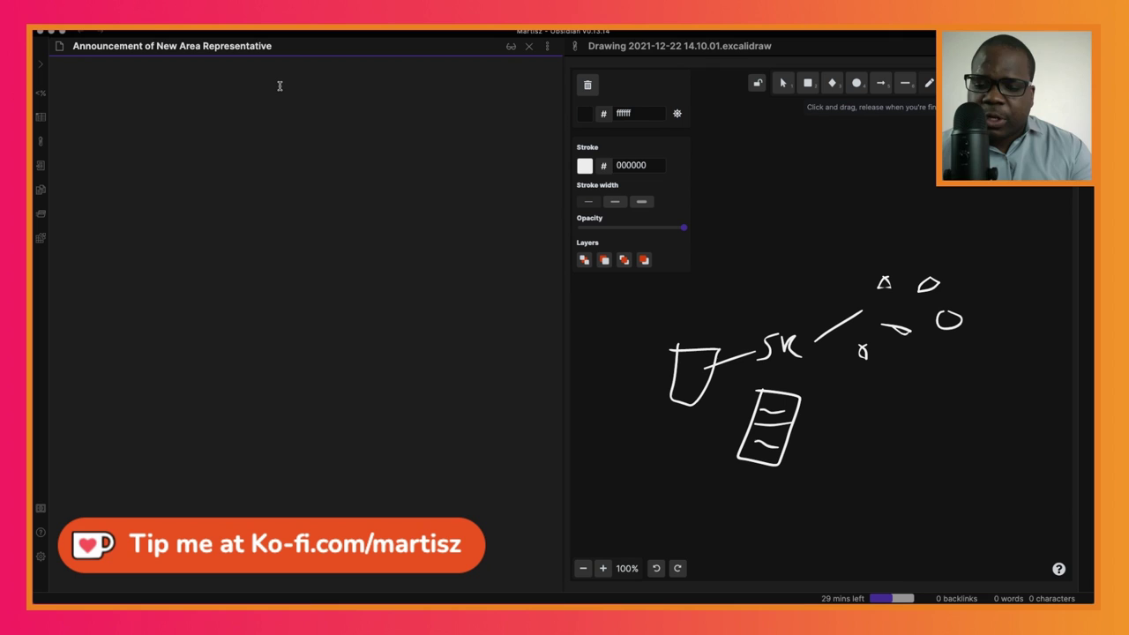
{"action": "key", "text": "ctrl+v"}
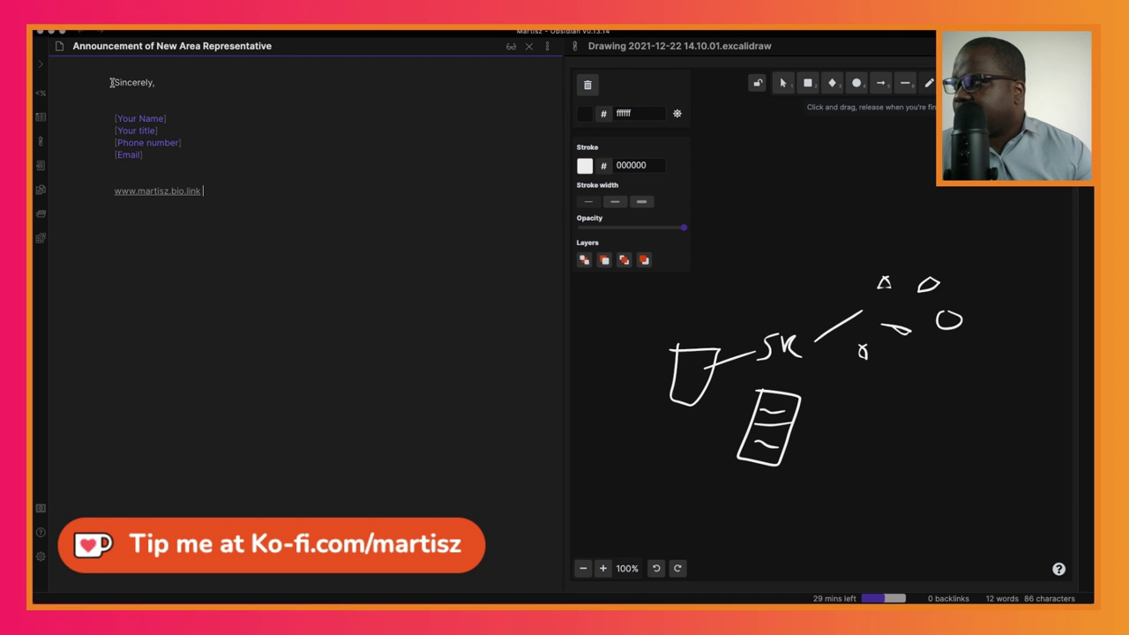
{"action": "left_click", "coordinate": [112, 82]}
{"action": "key", "text": "Return"}
{"action": "key", "text": "Return"}
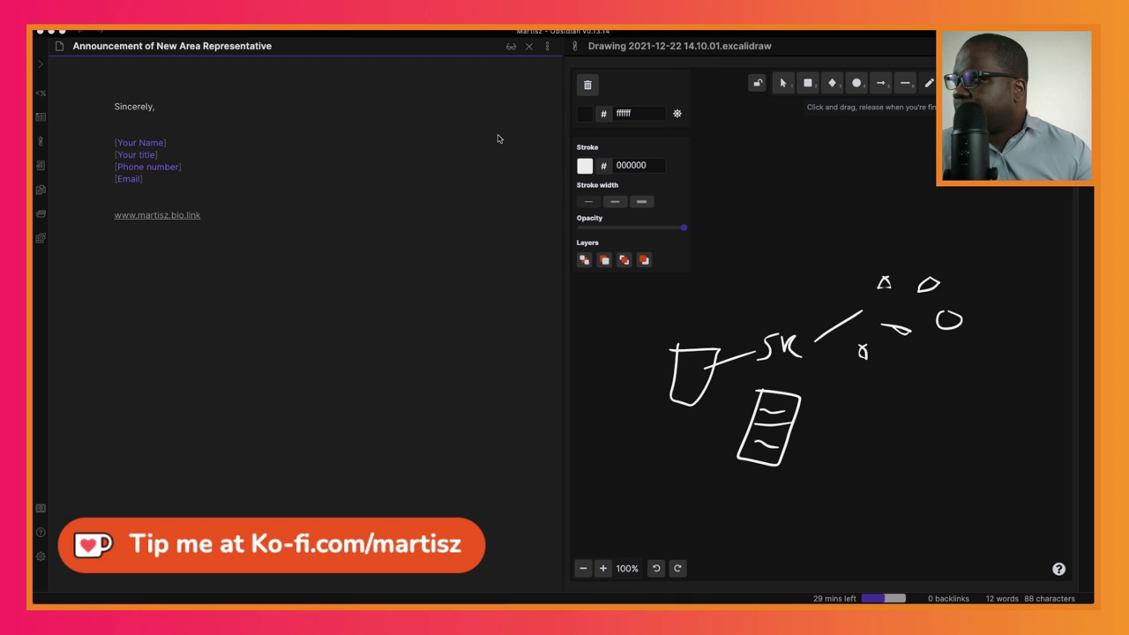
Step: Add a level-one heading reading "New area sales representive" above the signature block
{"action": "left_click", "coordinate": [172, 77]}
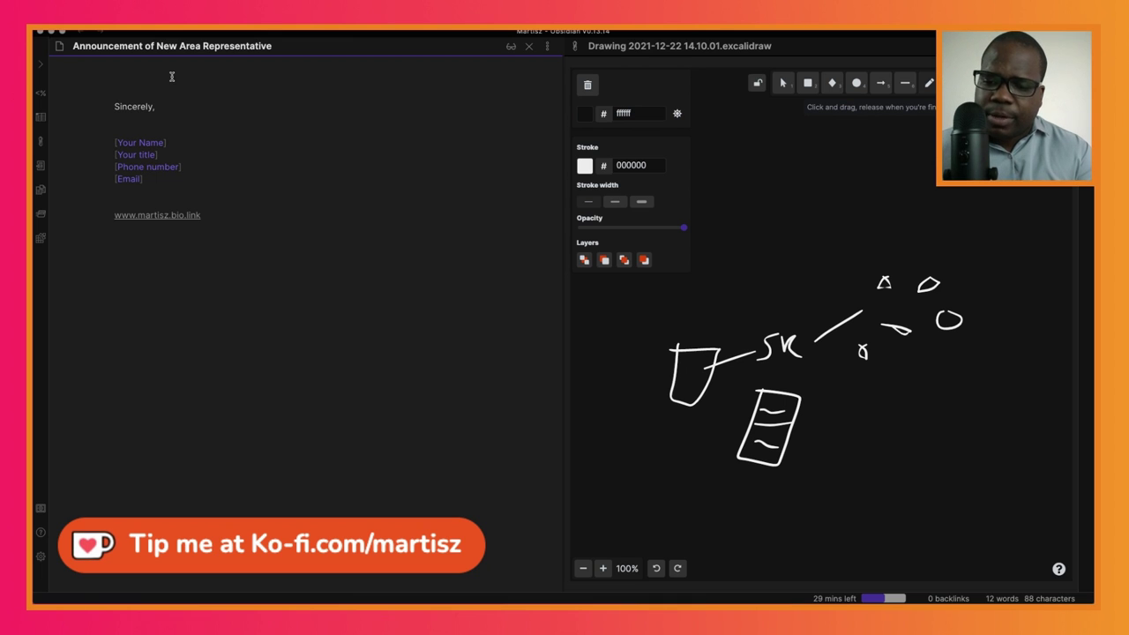
{"action": "type", "text": "#"}
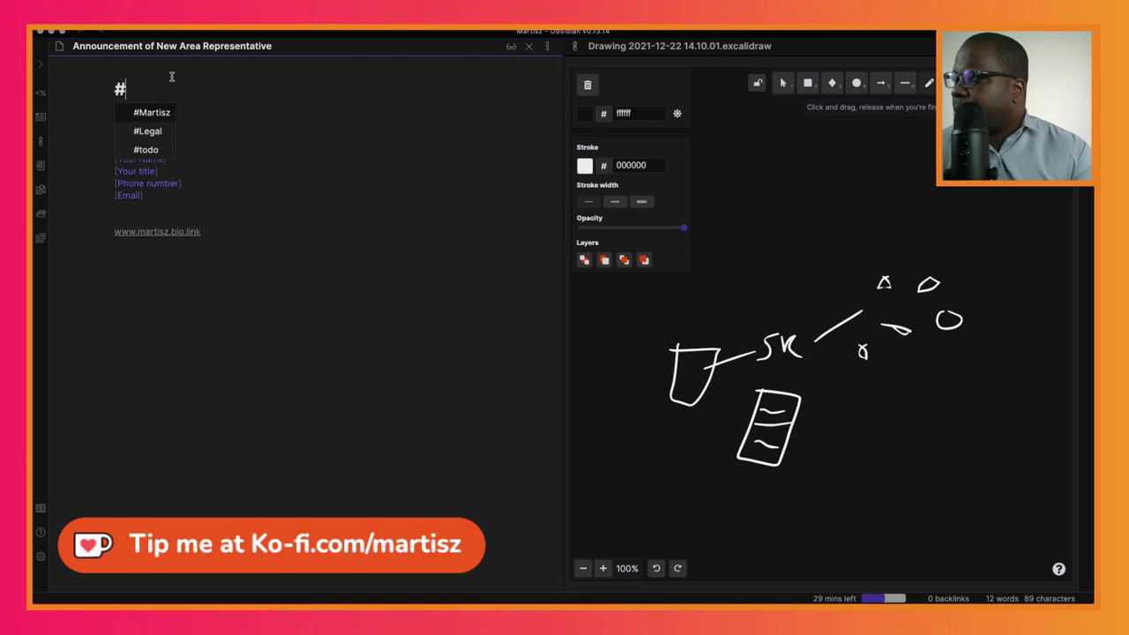
{"action": "key", "text": "Escape"}
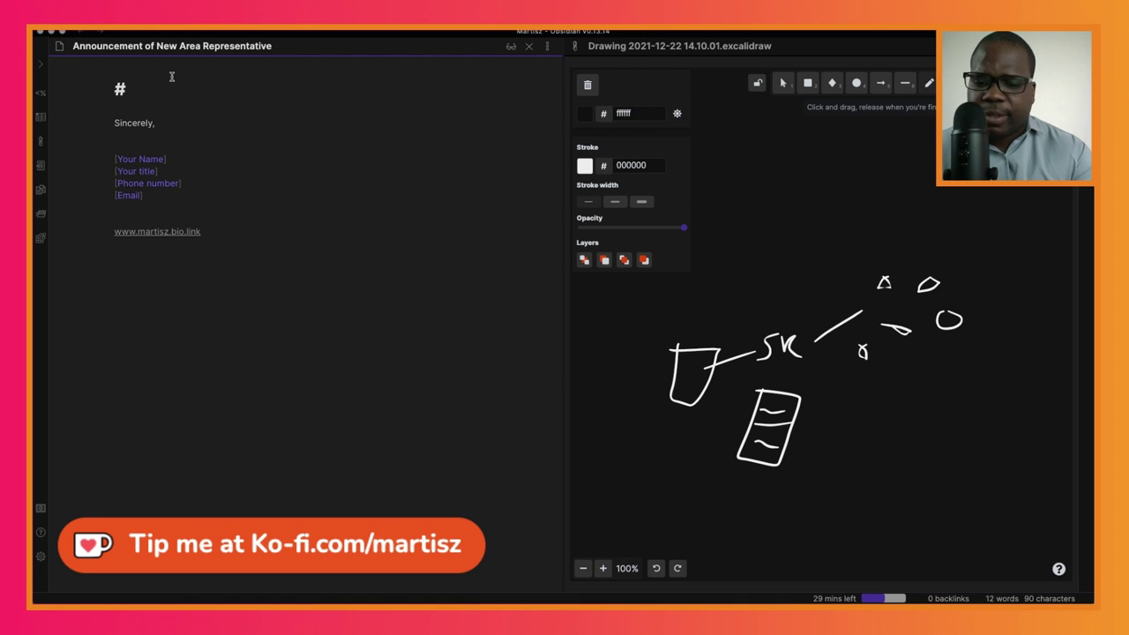
{"action": "type", "text": "New "}
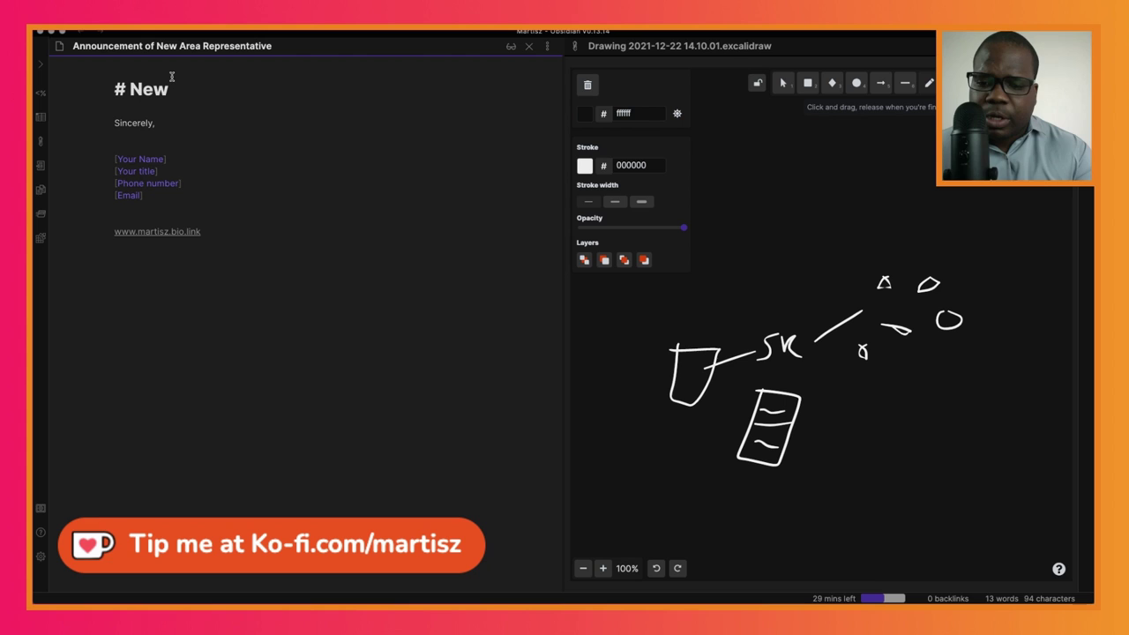
{"action": "type", "text": "Are"}
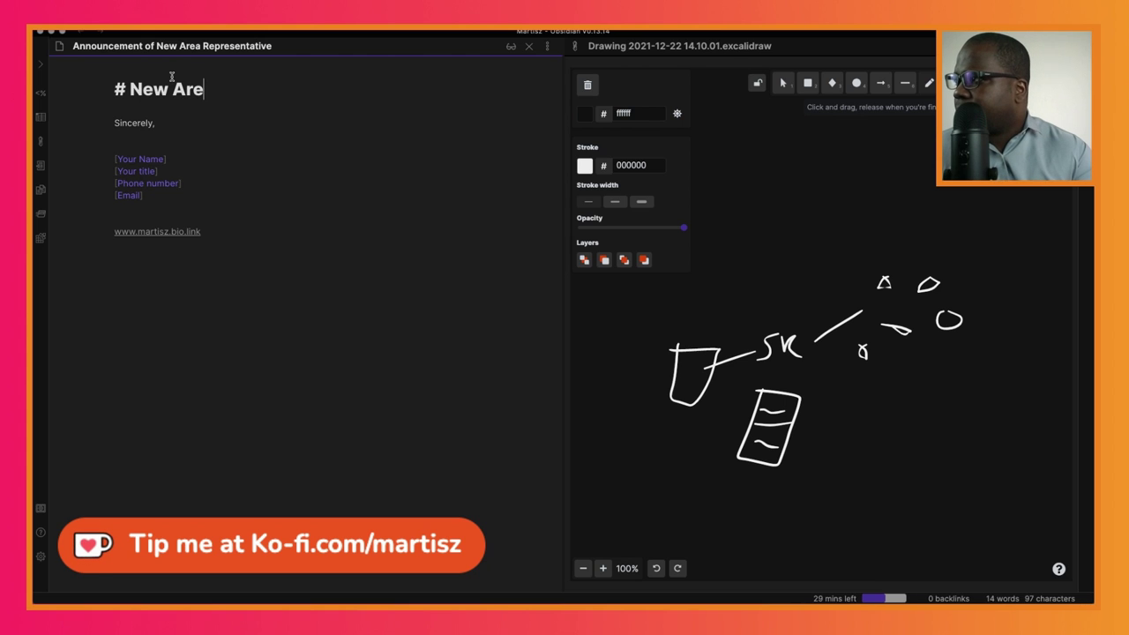
{"action": "key", "text": "BackSpace"}
{"action": "key", "text": "BackSpace"}
{"action": "key", "text": "BackSpace"}
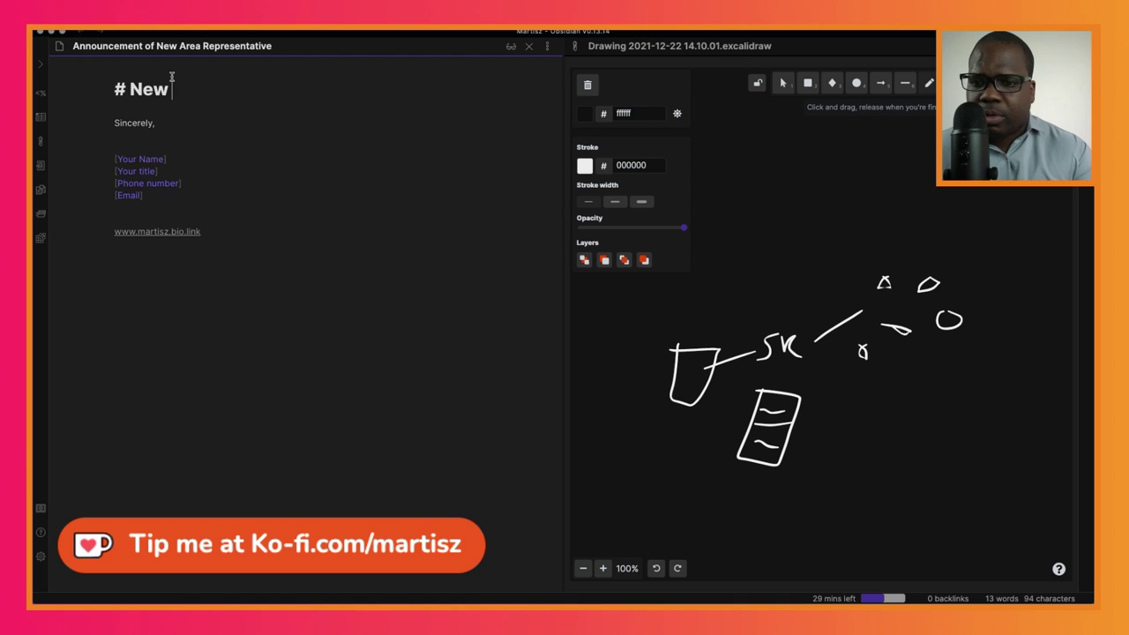
{"action": "type", "text": "area sale"}
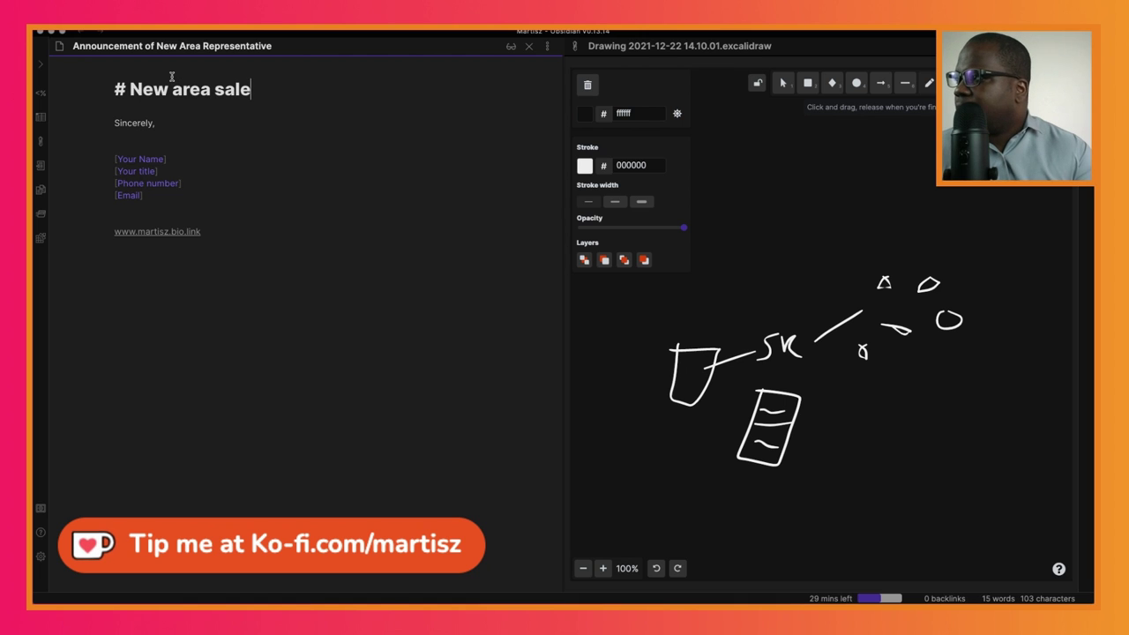
{"action": "type", "text": "s repre"}
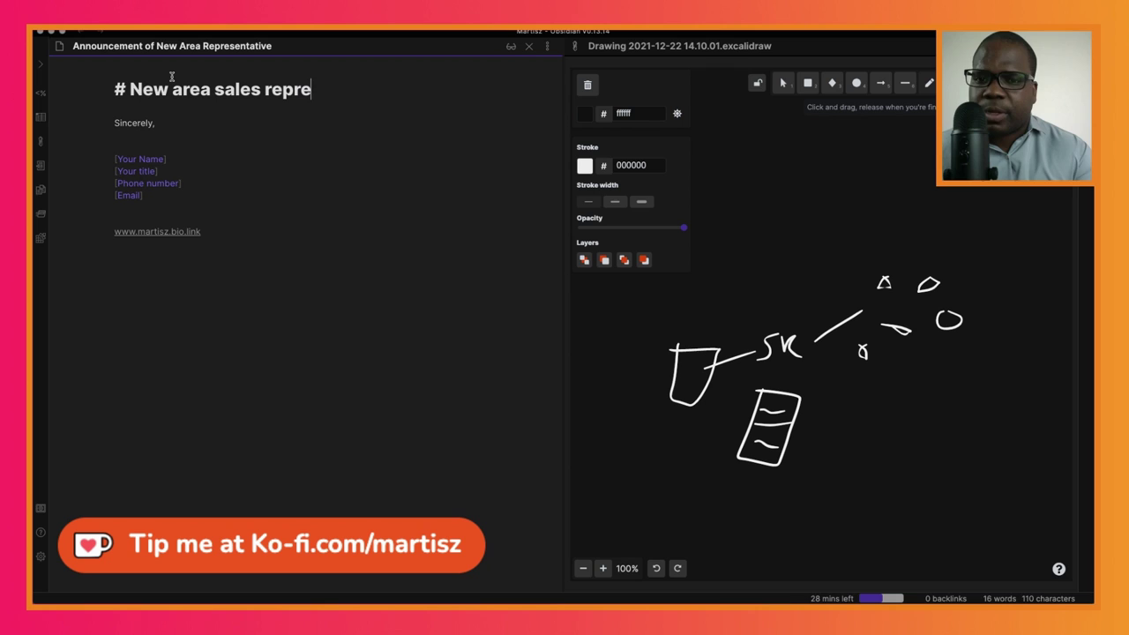
{"action": "type", "text": "sentive"}
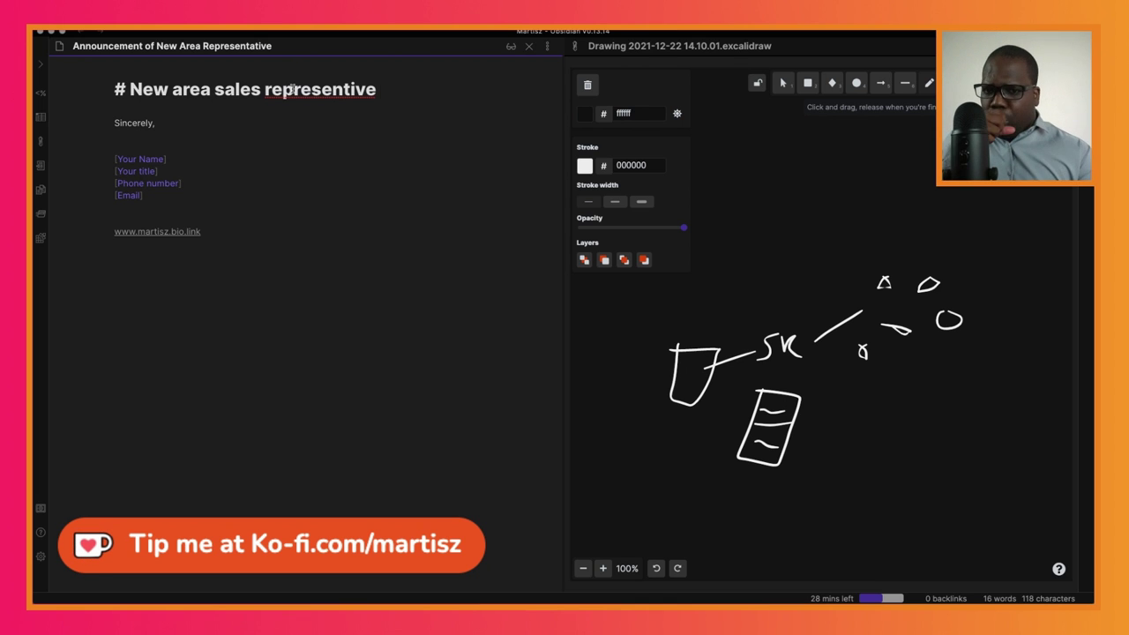
Step: Correct the heading's last word to "representative" and put "Subject:" in front of the heading text
{"action": "left_click", "coordinate": [349, 92]}
{"action": "type", "text": "ative"}
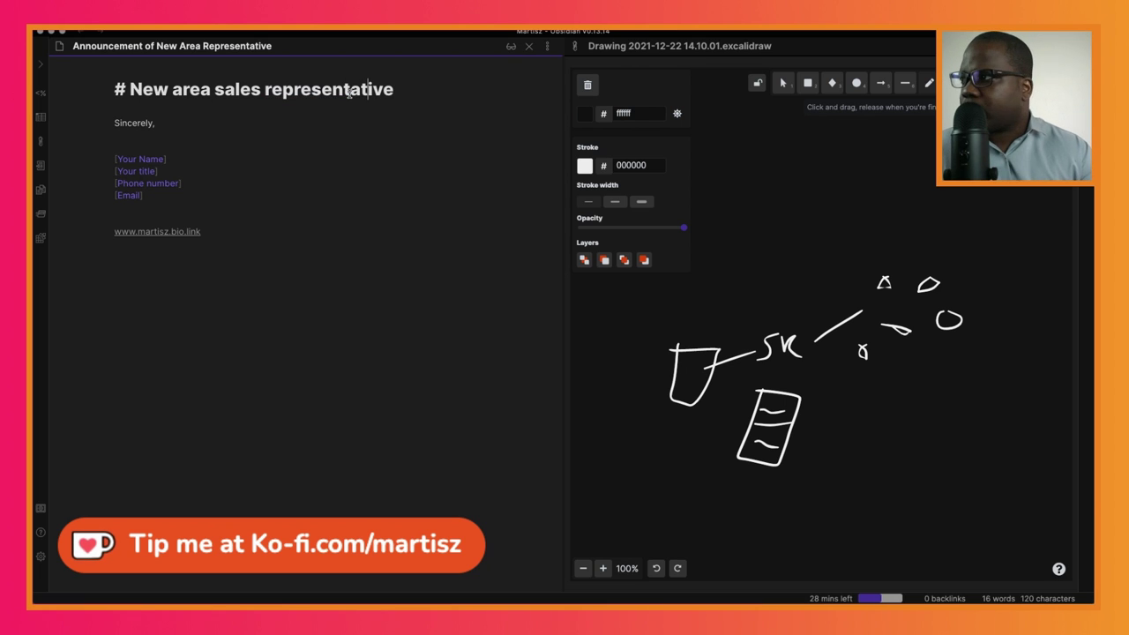
{"action": "left_click", "coordinate": [361, 118]}
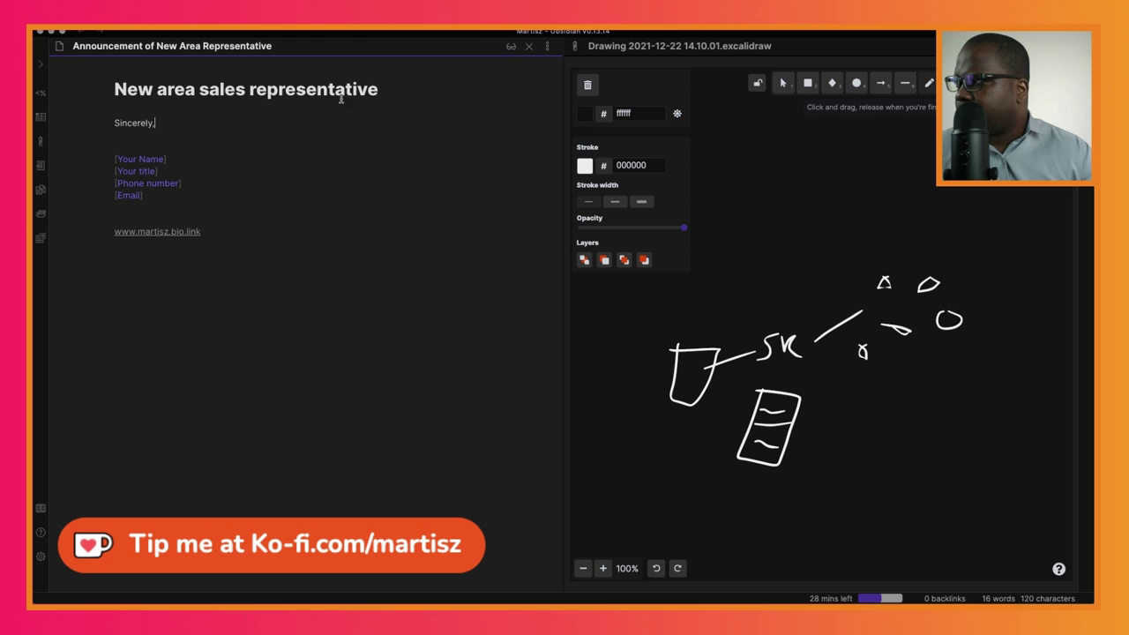
{"action": "left_click", "coordinate": [117, 90]}
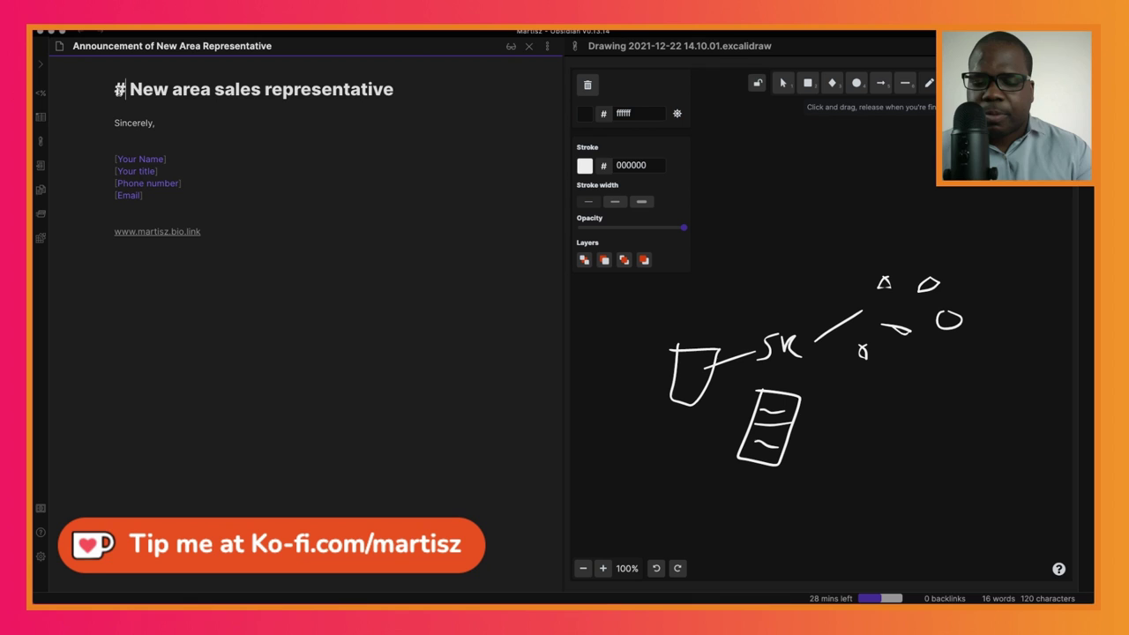
{"action": "type", "text": "Subject:"}
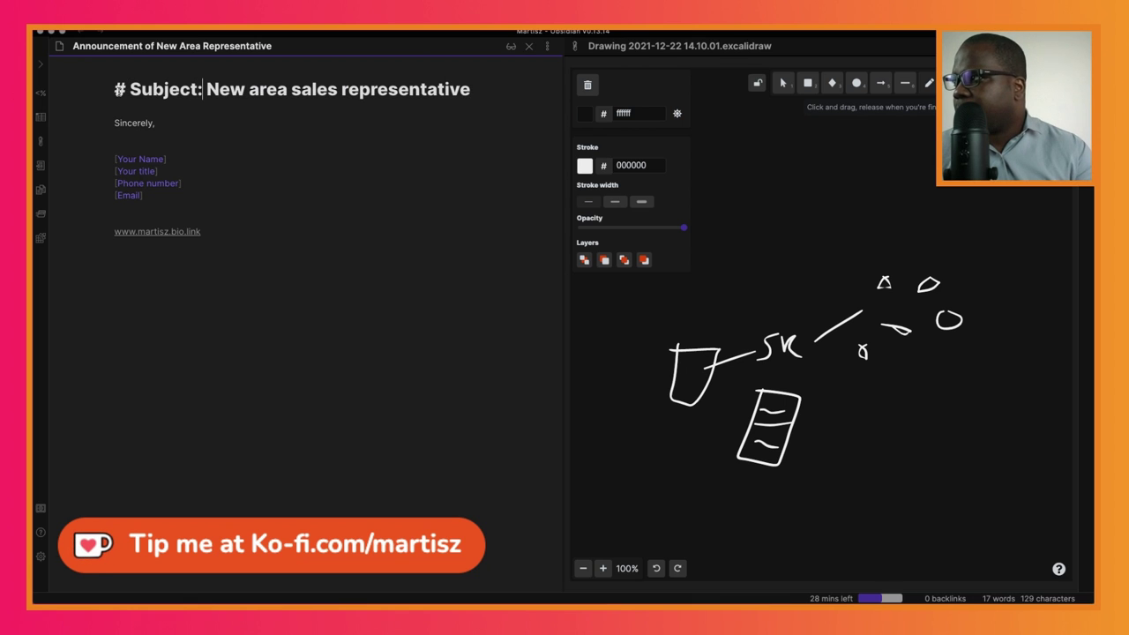
Step: Add the greeting "Dear [name]," on its own line below the subject heading, followed by a new line
{"action": "left_click", "coordinate": [211, 112]}
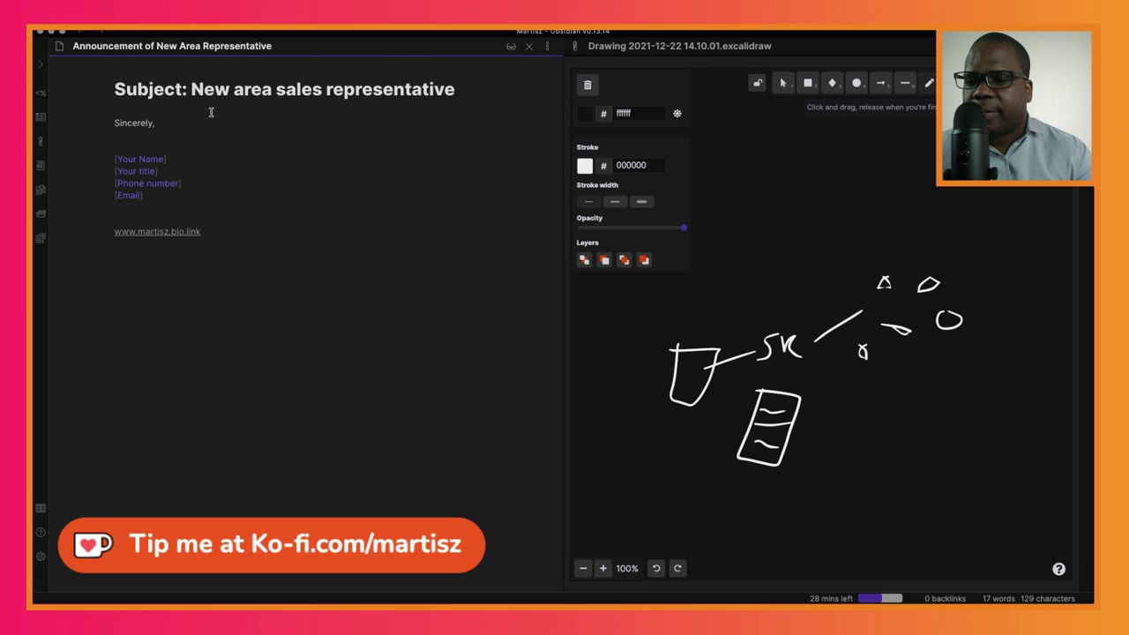
{"action": "key", "text": "Return"}
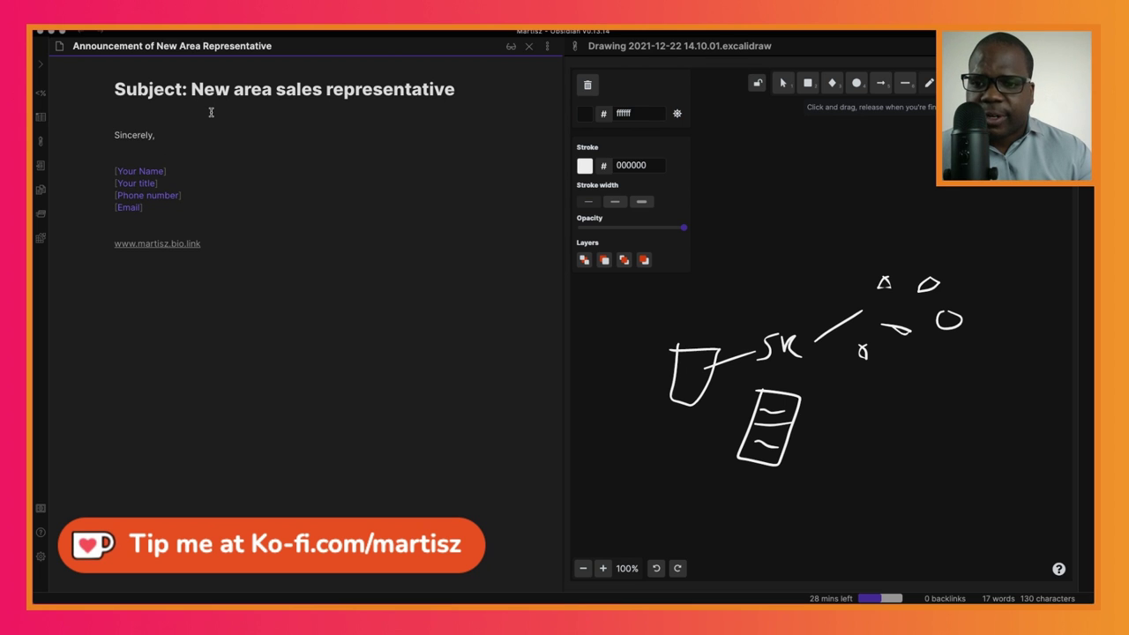
{"action": "type", "text": "Dear"}
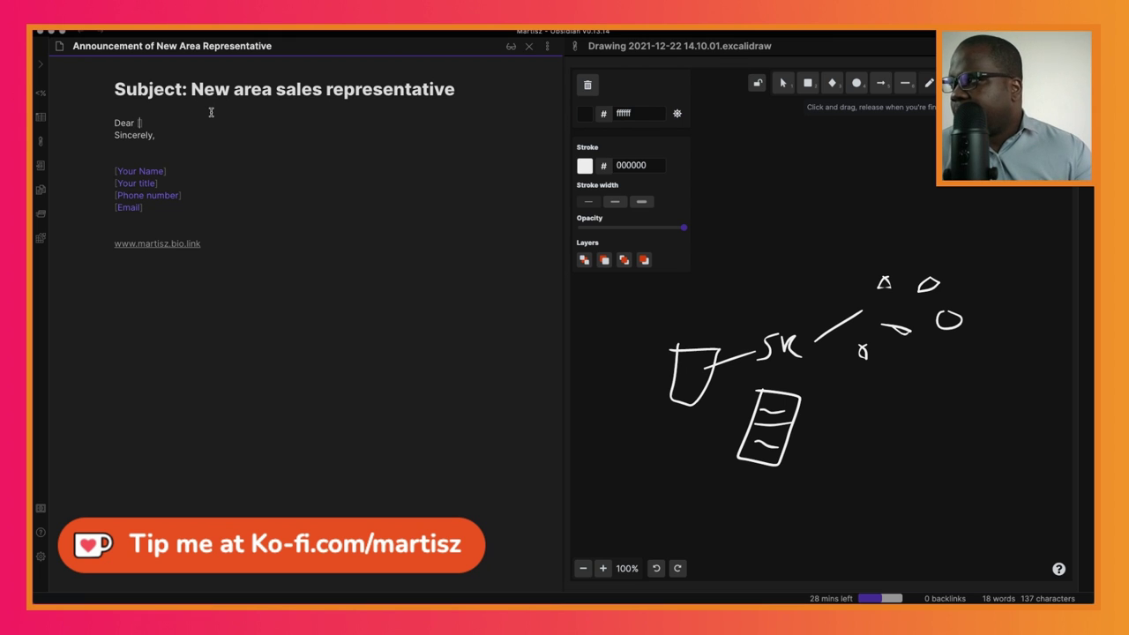
{"action": "type", "text": " [name],"}
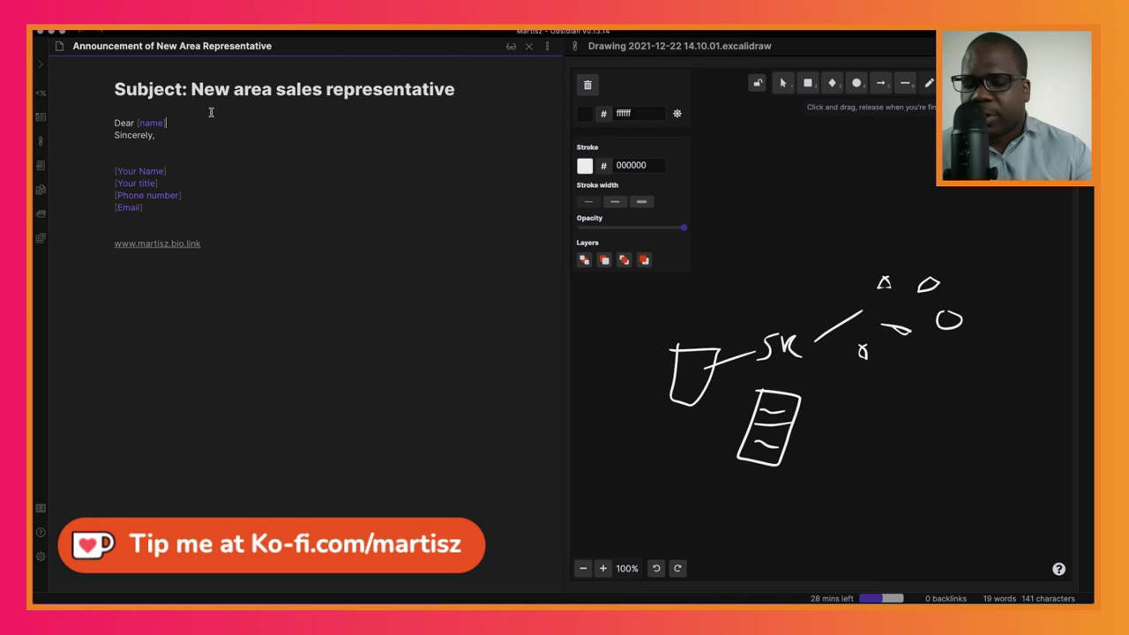
{"action": "key", "text": "Return"}
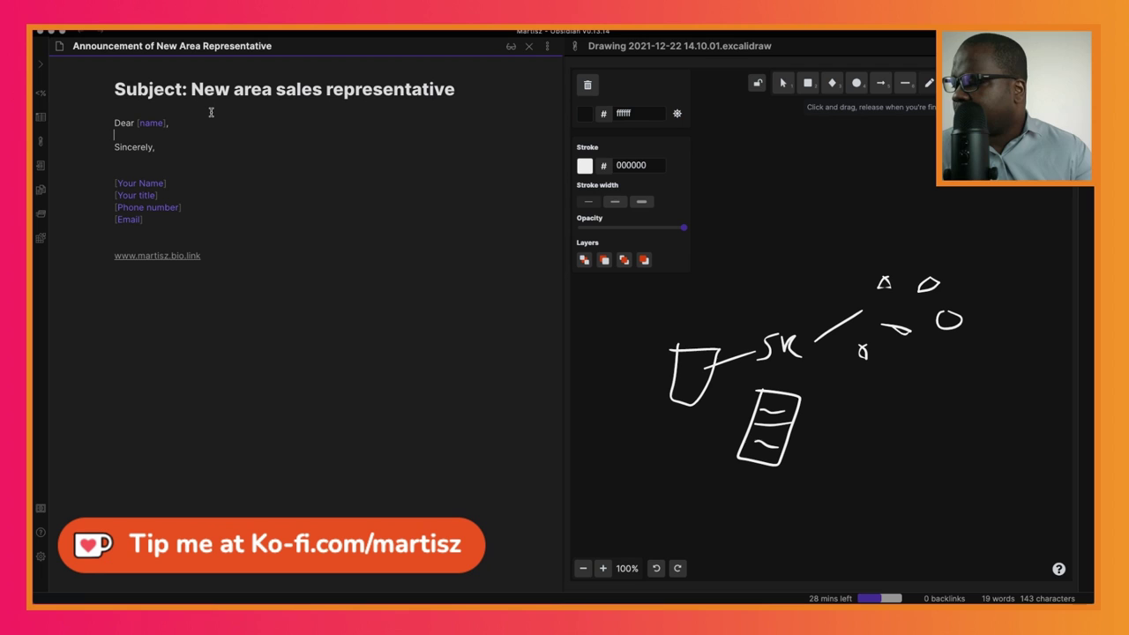
Step: Begin the body with "We recently made some changes in our personnel in order to better serve our most valued clients. As of"
{"action": "key", "text": "Return"}
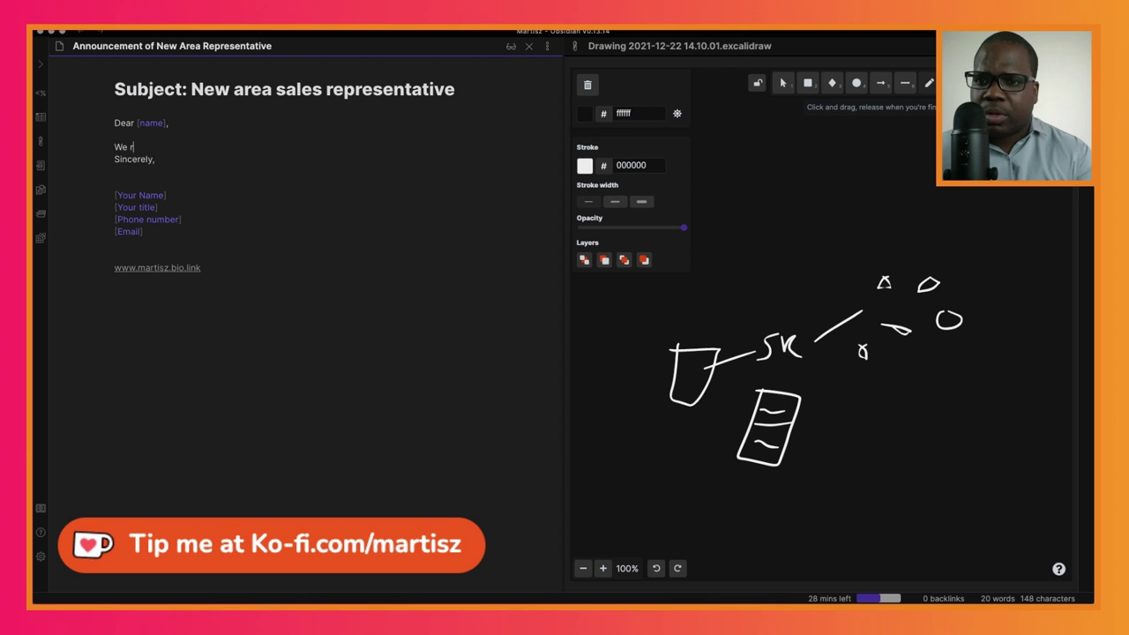
{"action": "type", "text": "ecently made some changes in our"}
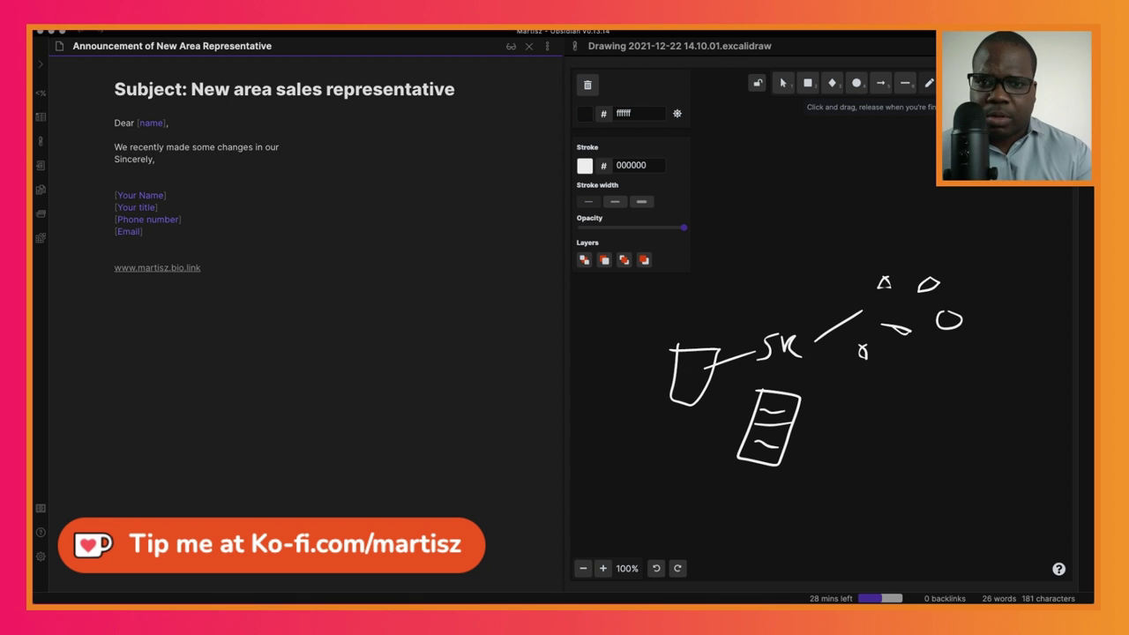
{"action": "type", "text": " person"}
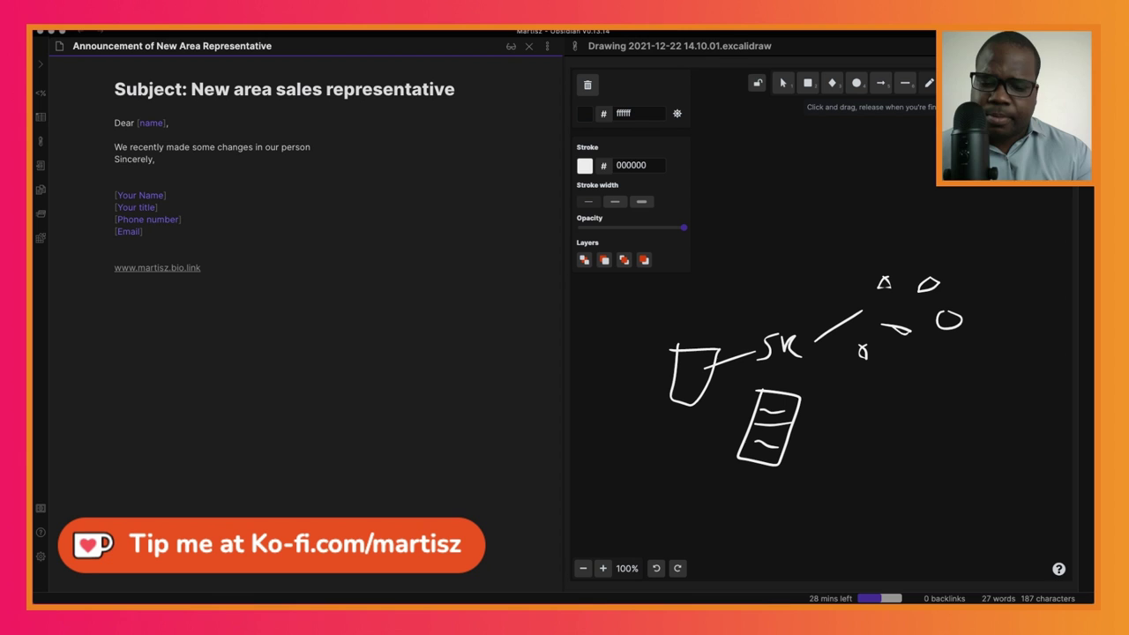
{"action": "type", "text": "nel in order to better serve o"}
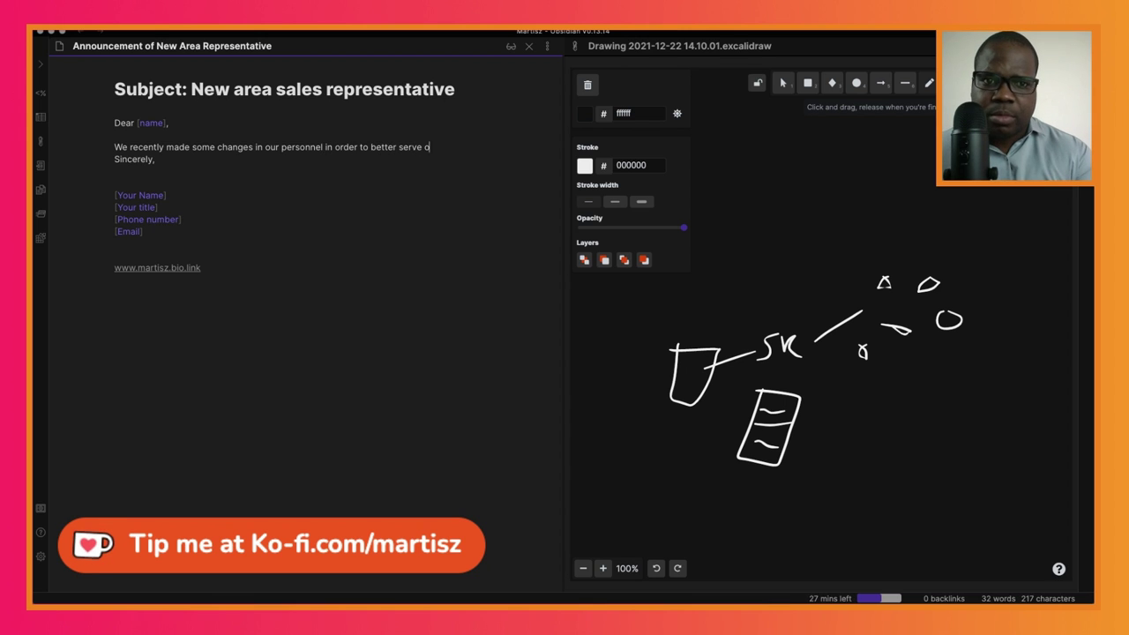
{"action": "type", "text": "ur most valued clients. As of "}
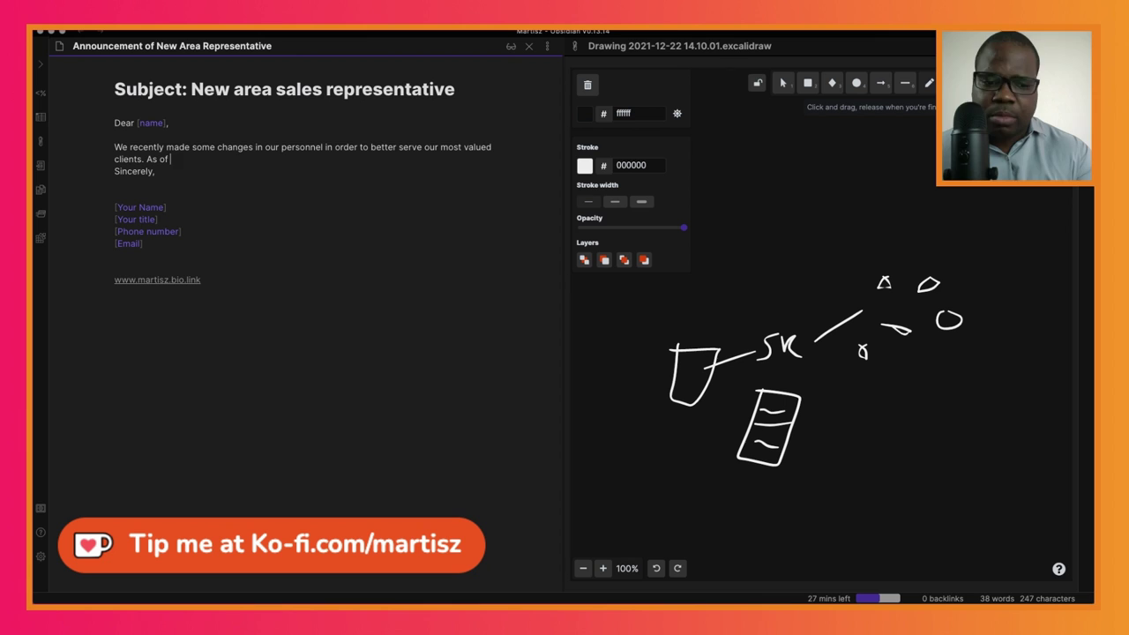
Step: Continue the sentence with "[Date], I am extremely pleased to inform you that [name of new sales representative] is now representing"
{"action": "type", "text": "[Date], I am extreme"}
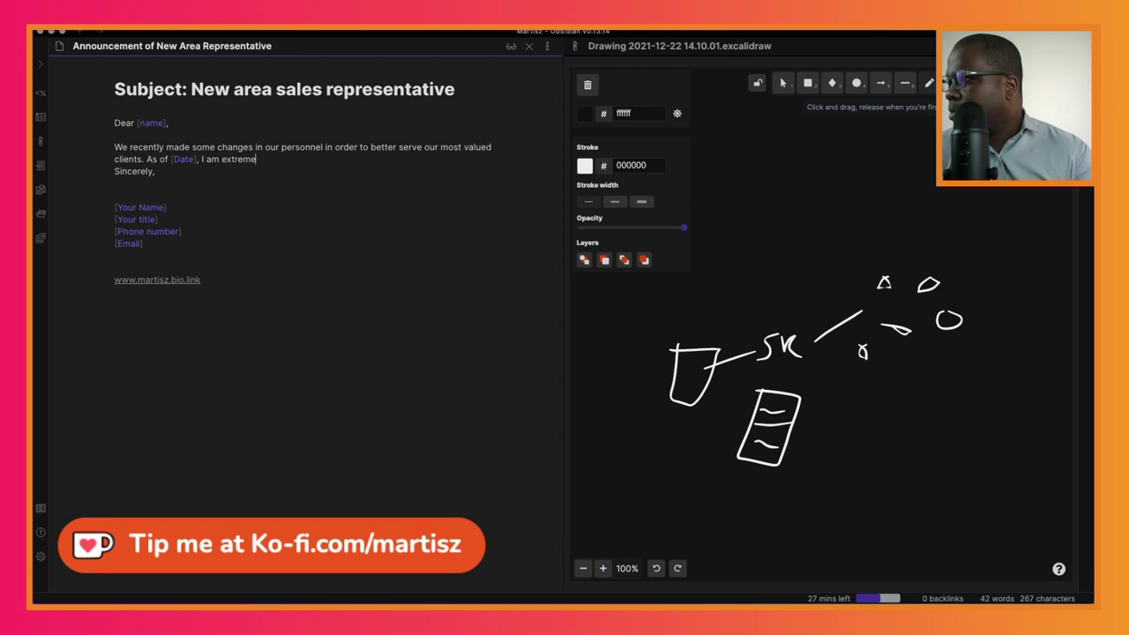
{"action": "type", "text": "ly pleased to inform you that ["}
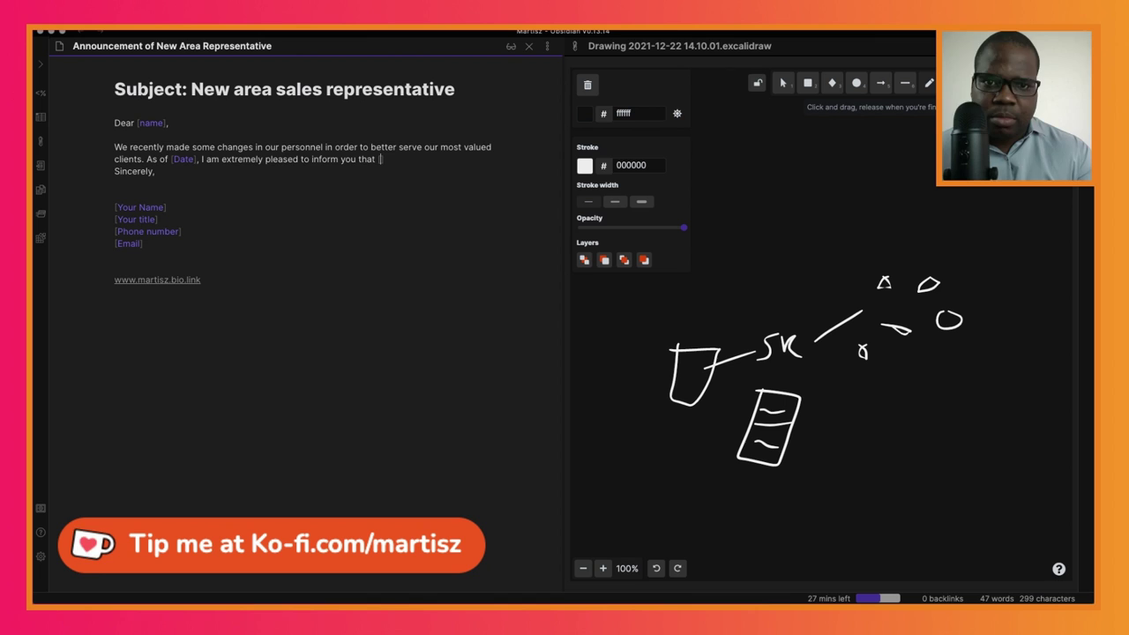
{"action": "type", "text": "name of new sales representative]"}
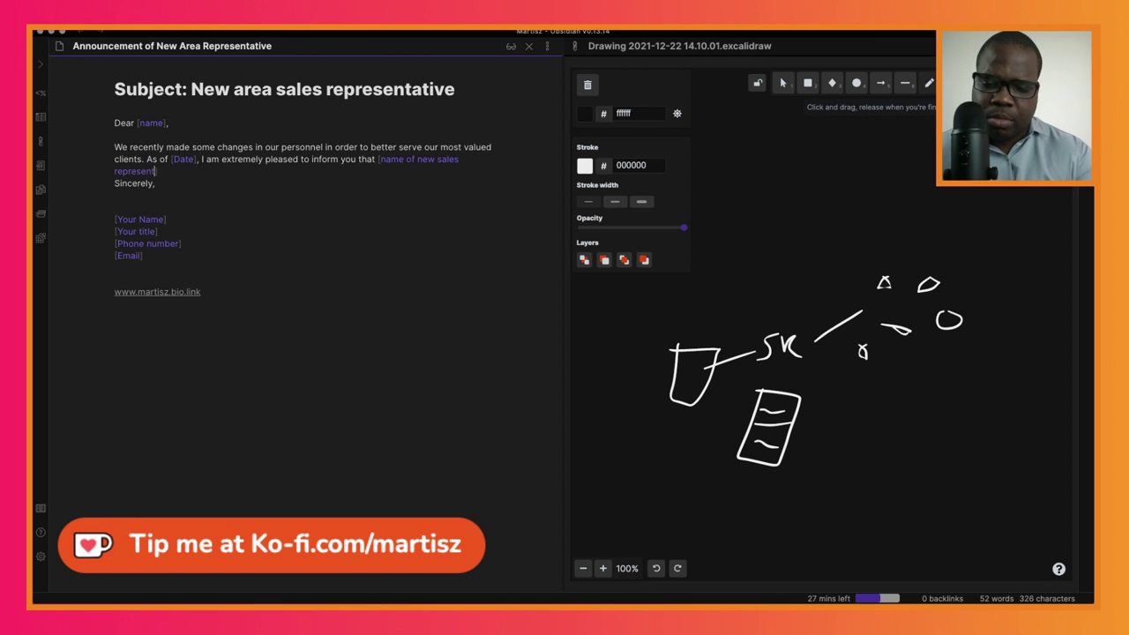
{"action": "key", "text": "BackSpace"}
{"action": "key", "text": "BackSpace"}
{"action": "key", "text": "BackSpace"}
{"action": "type", "text": "ive] is now representing"}
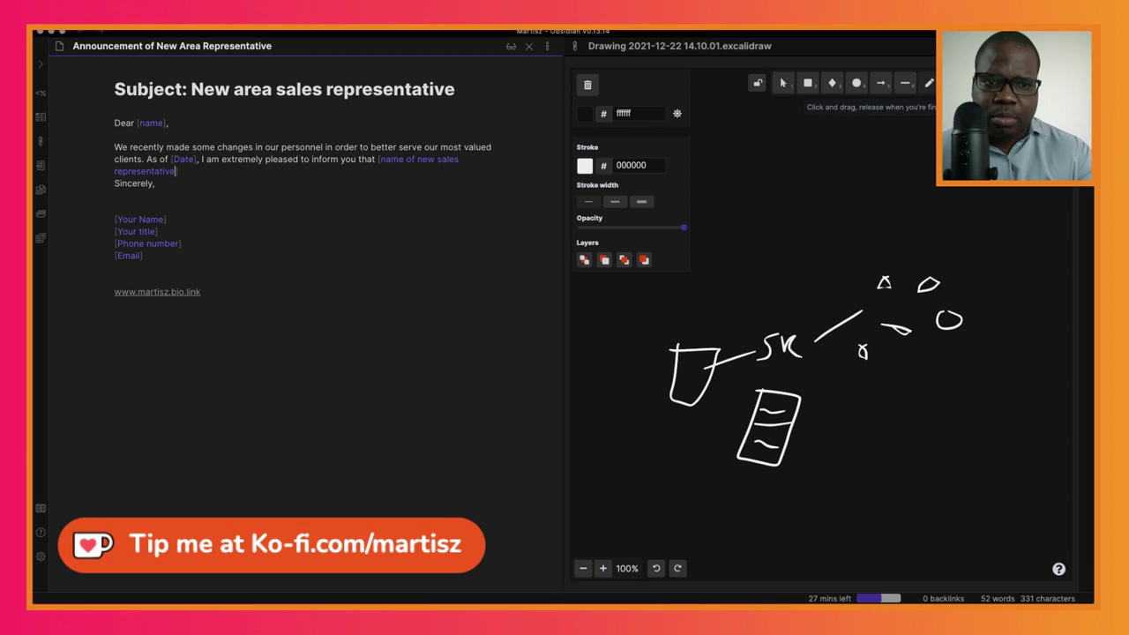
Step: End the first paragraph with "[name of the company] in [area]." and start a new paragraph after a blank line
{"action": "type", "text": " ["}
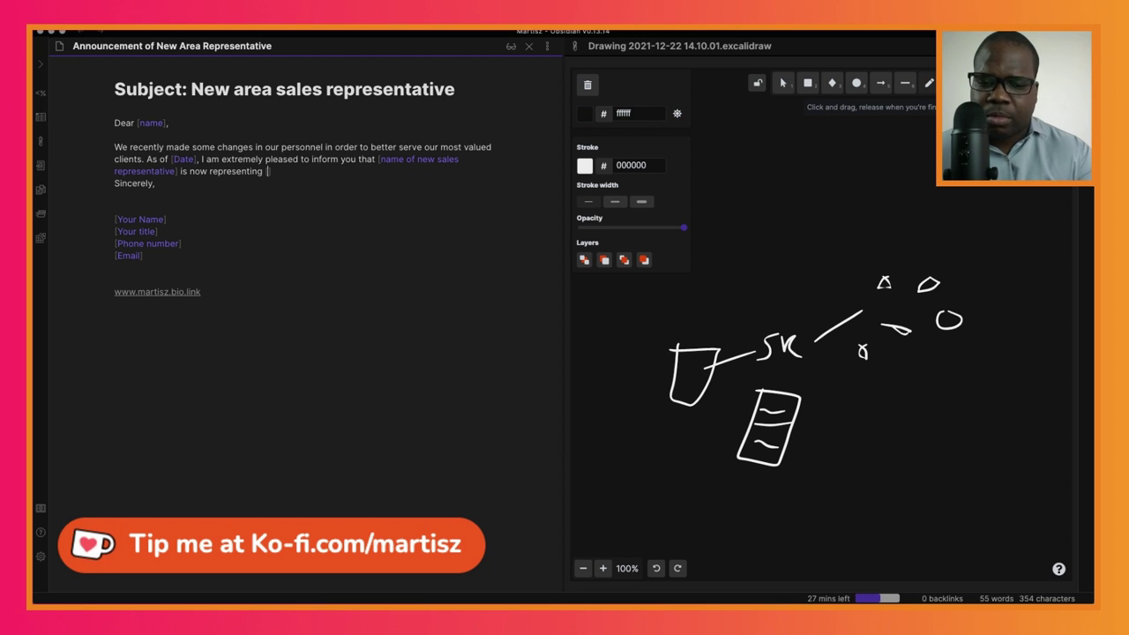
{"action": "type", "text": "name of the"}
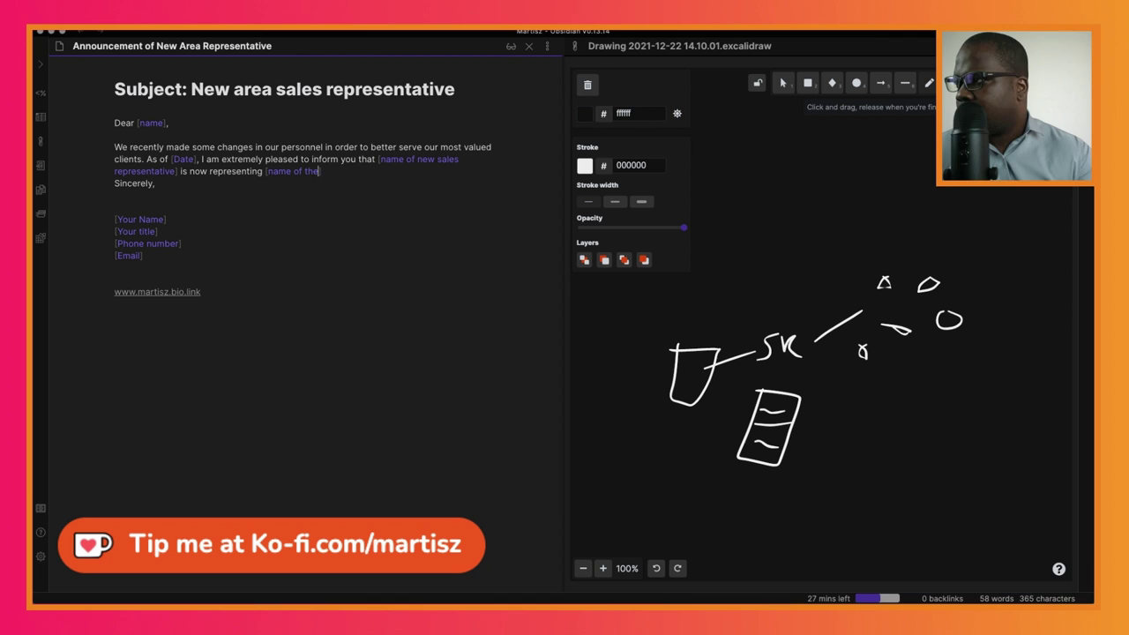
{"action": "type", "text": " company] in [area"}
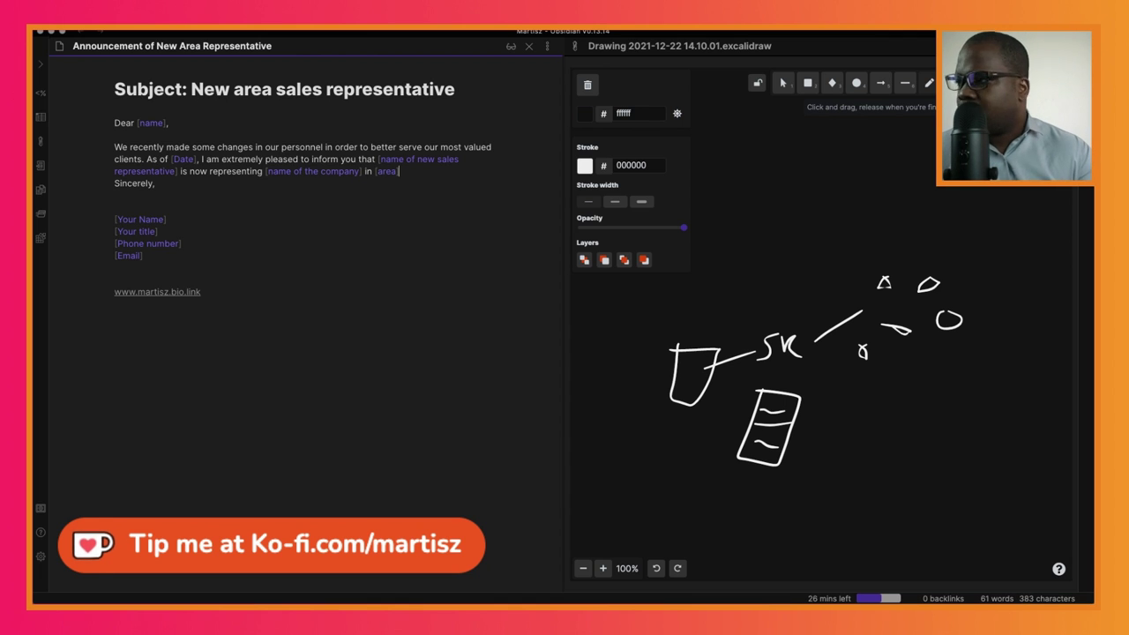
{"action": "key", "text": "Return"}
{"action": "key", "text": "Return"}
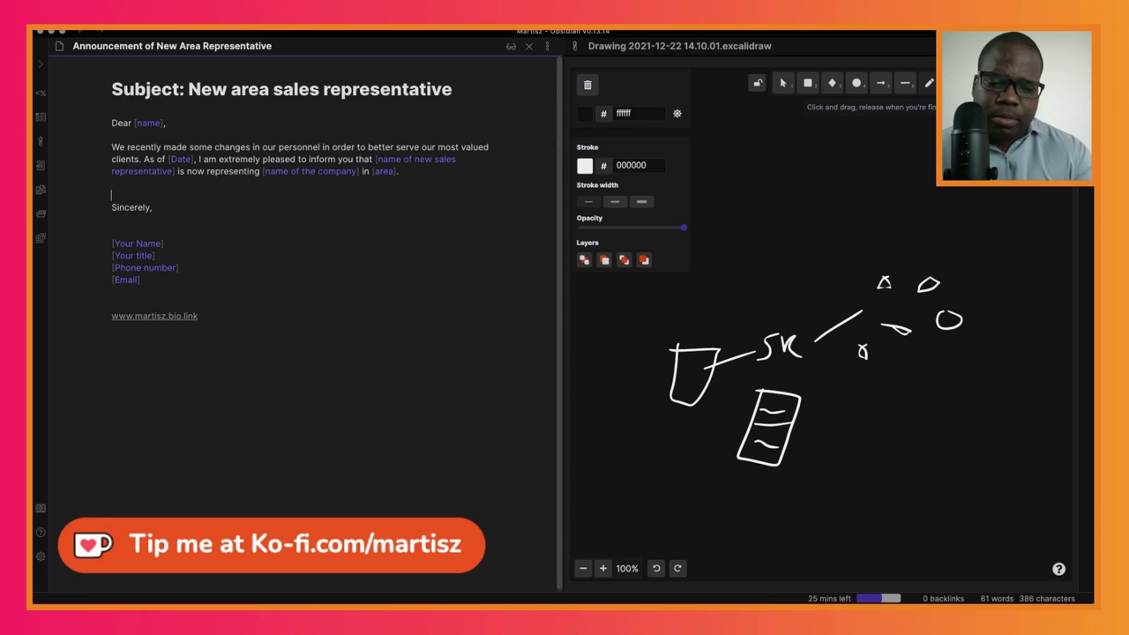
{"action": "type", "text": "New sales"}
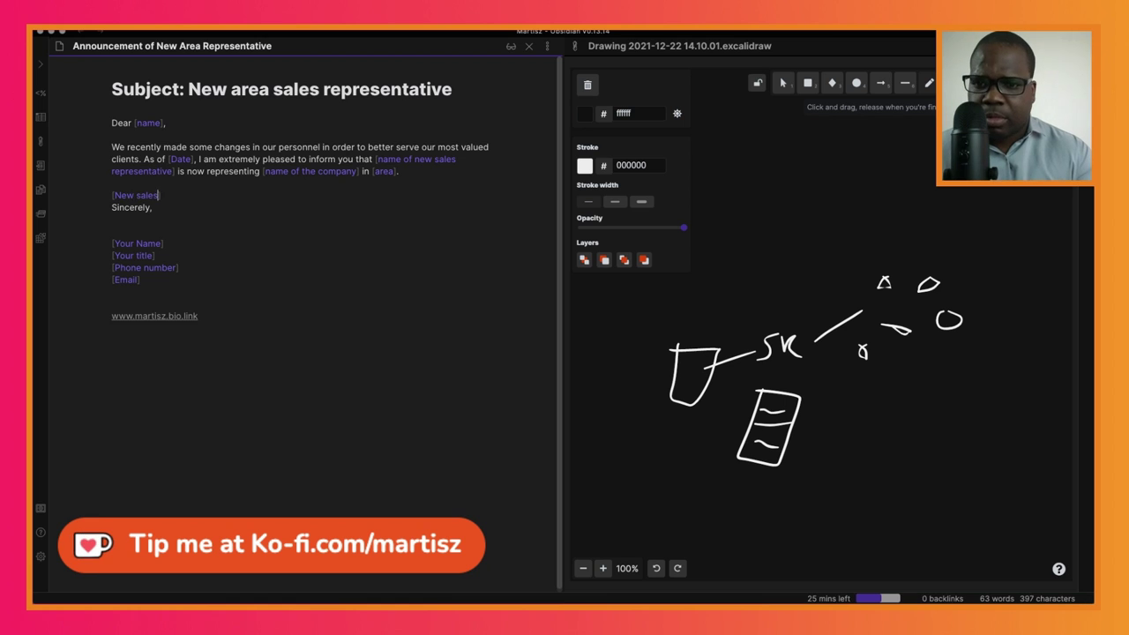
{"action": "key", "text": "BackSpace"}
{"action": "key", "text": "BackSpace"}
{"action": "key", "text": "BackSpace"}
{"action": "key", "text": "BackSpace"}
{"action": "key", "text": "BackSpace"}
{"action": "key", "text": "BackSpace"}
{"action": "key", "text": "BackSpace"}
{"action": "key", "text": "BackSpace"}
{"action": "key", "text": "BackSpace"}
Step: Open the second paragraph, above a blank line, with "[Name of new sales representative] is an experienced [specify] and is indubitably a person you can count on."
{"action": "type", "text": "ame of new sales representati"}
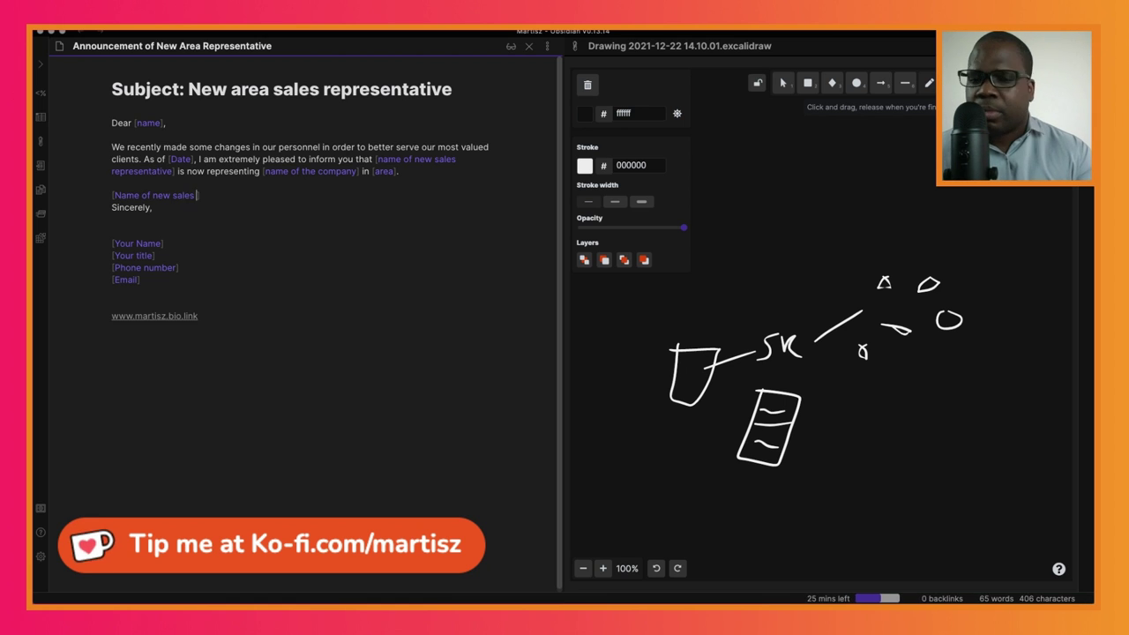
{"action": "type", "text": "ve] is an experienced ["}
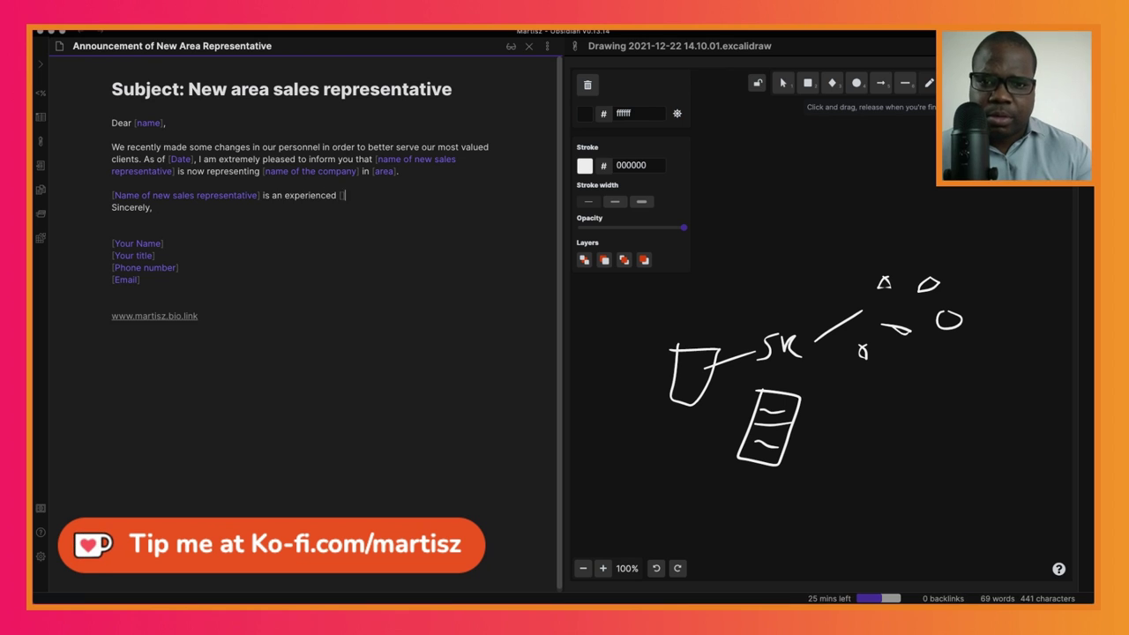
{"action": "type", "text": "s"}
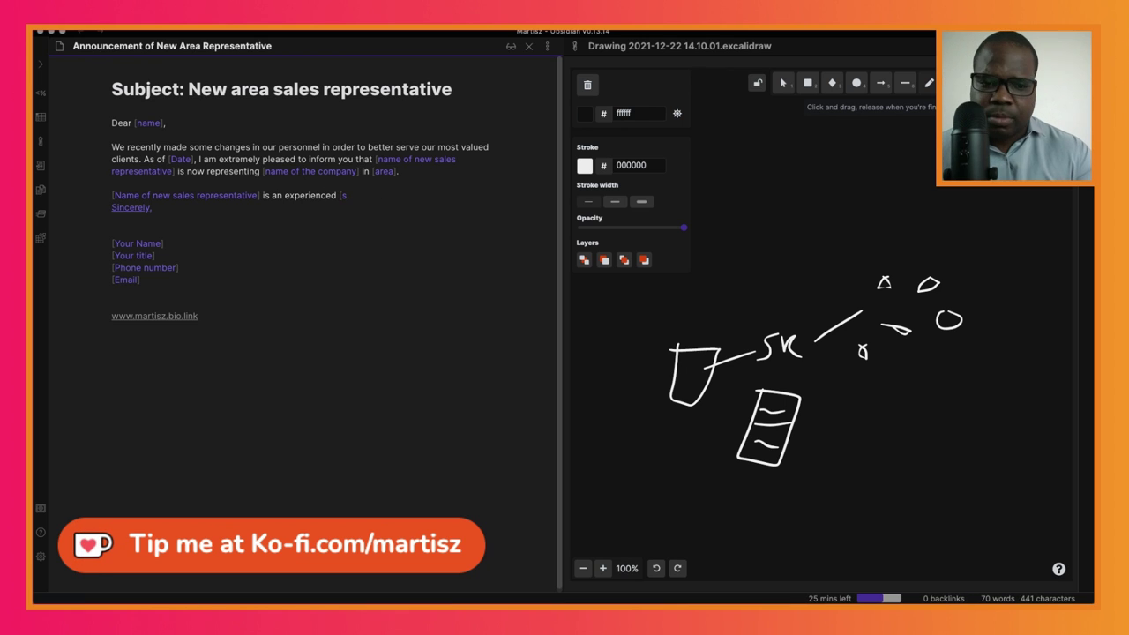
{"action": "type", "text": "pecify]"}
{"action": "key", "text": "Return"}
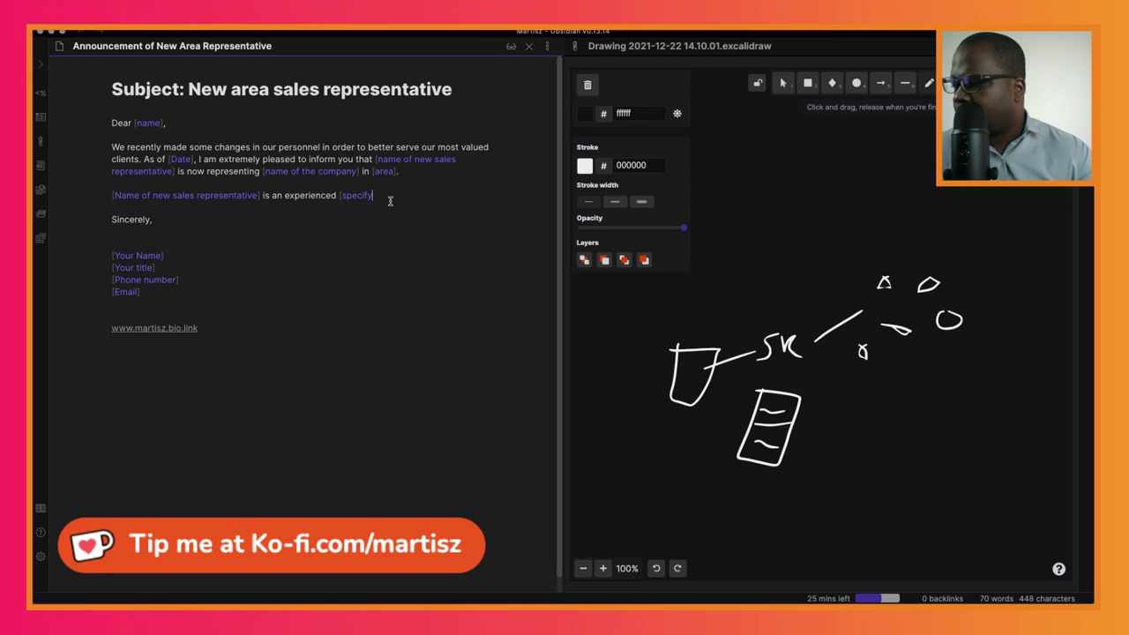
{"action": "type", "text": "and is indubi"}
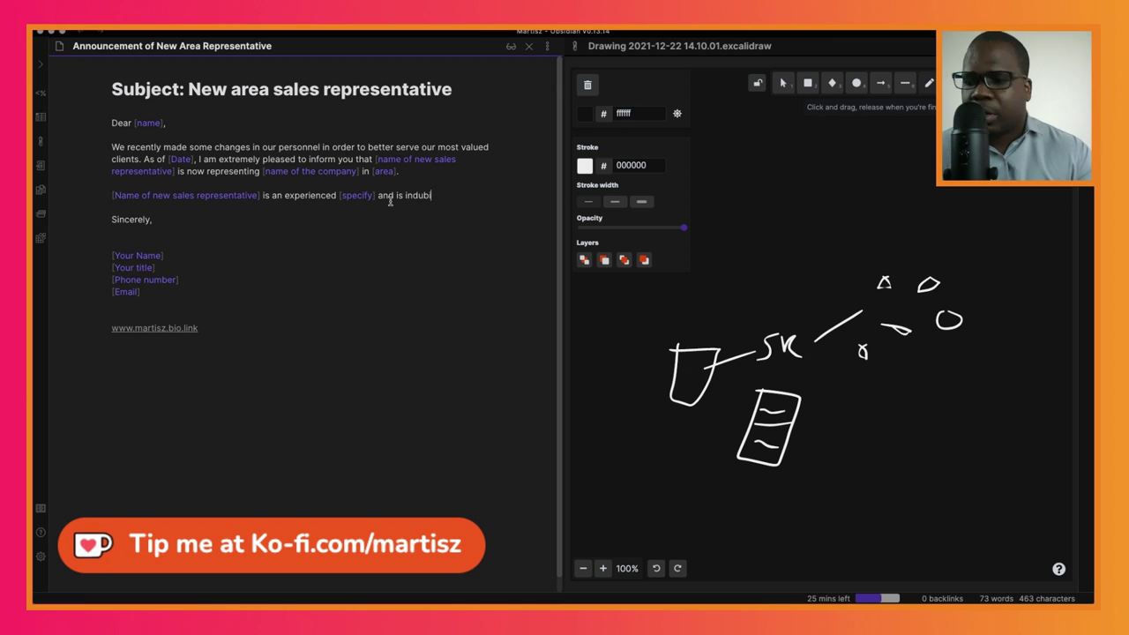
{"action": "type", "text": "tably a person you"}
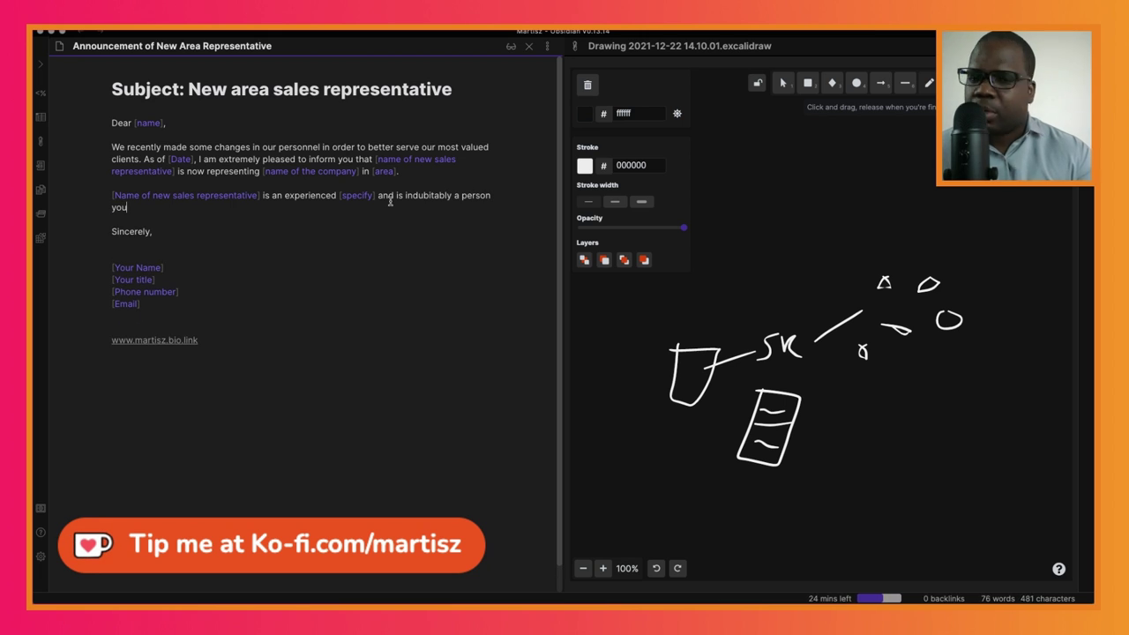
{"action": "type", "text": " can count on."}
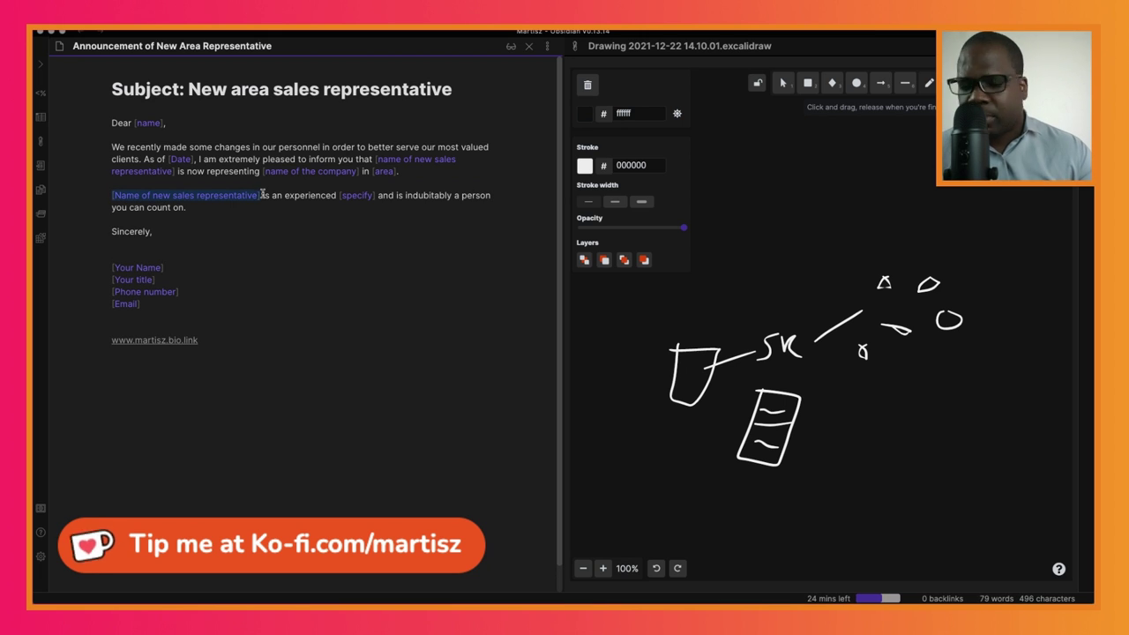
Step: Add the sentence "[Name of new sales representative] has been handling our accounts in [region] for some time and is very knowledgeable in [specify]."
{"action": "type", "text": "[Name of new sales representative]"}
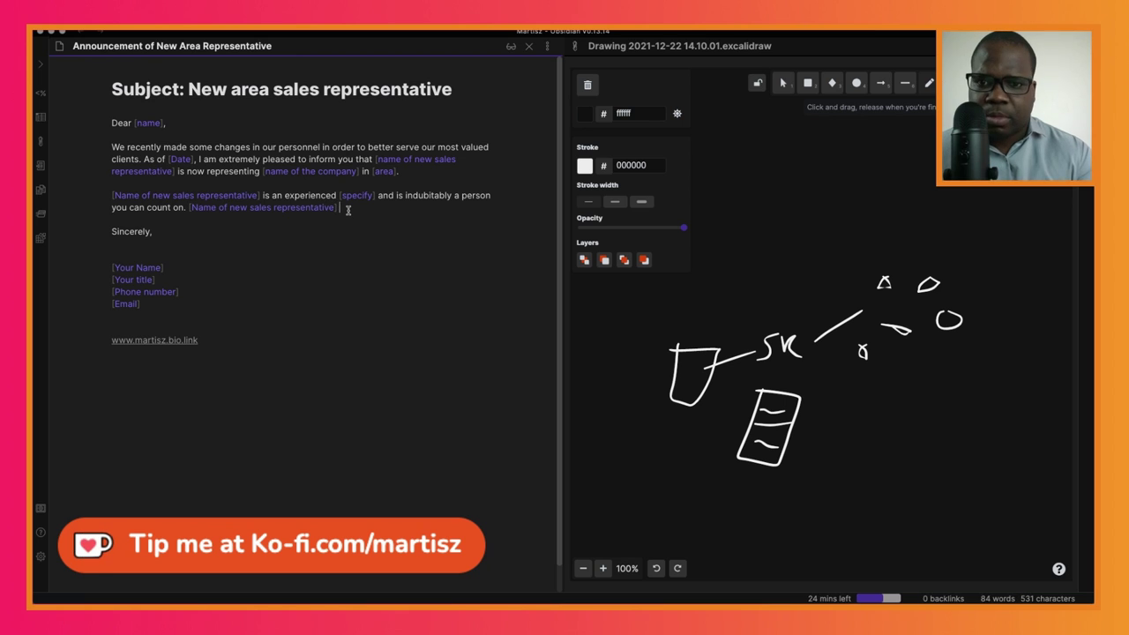
{"action": "type", "text": "has been handling our accounts in [reg"}
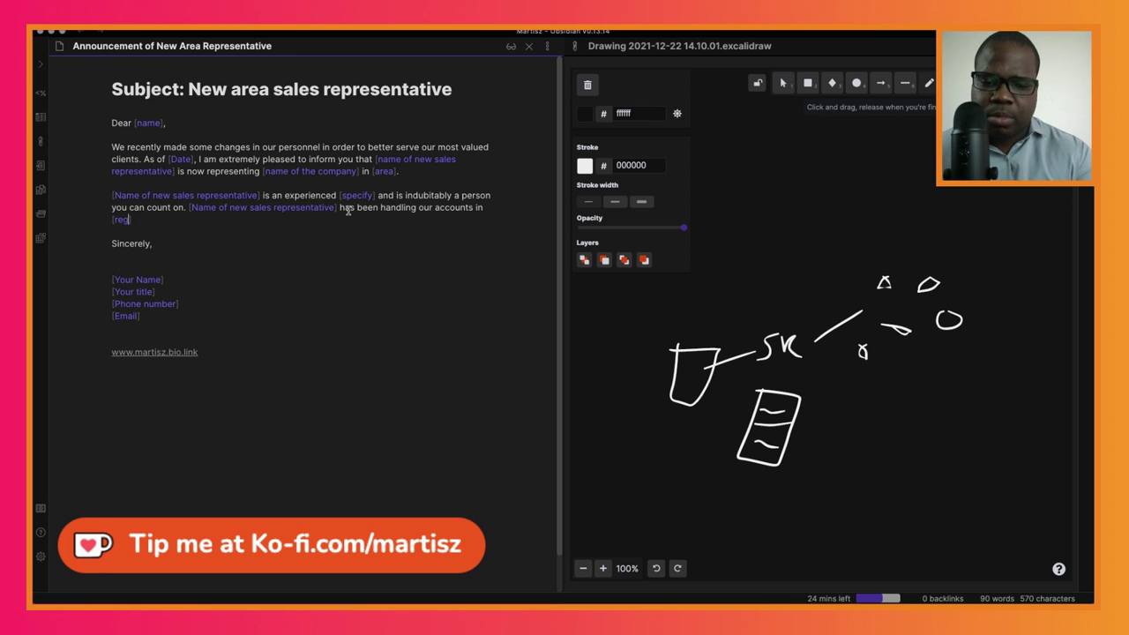
{"action": "type", "text": "ion] for some time and is very know"}
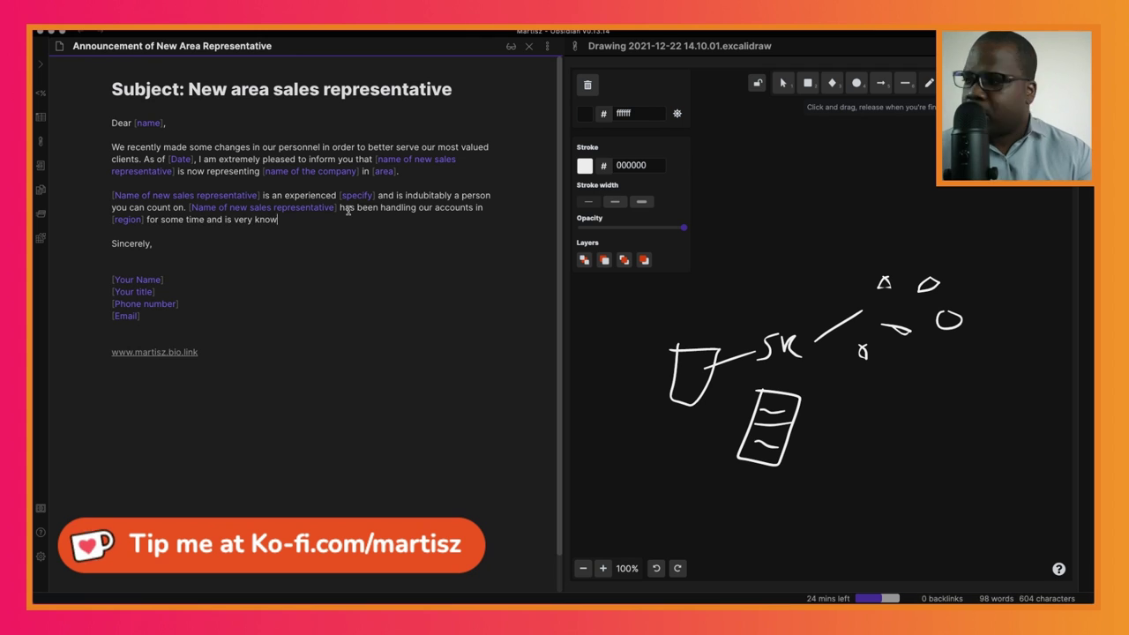
{"action": "type", "text": "ledgeable in ["}
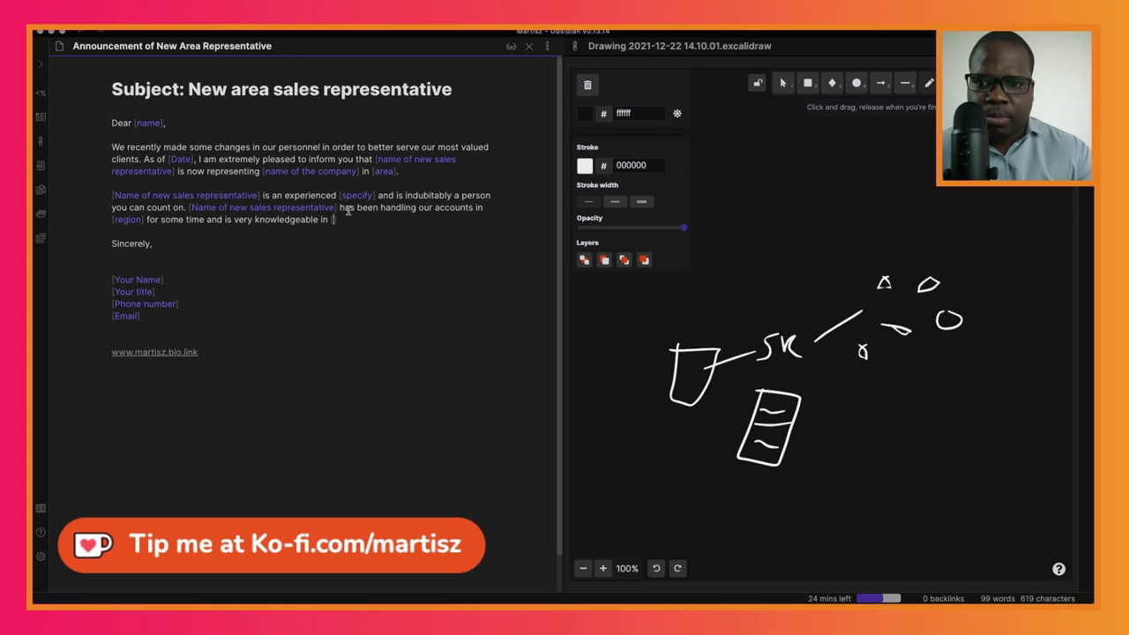
{"action": "type", "text": "specify]."}
Step: Start a third paragraph after a blank line reading "Your new representative is scheduled to visit your office on [date]."
{"action": "key", "text": "Return"}
{"action": "key", "text": "Return"}
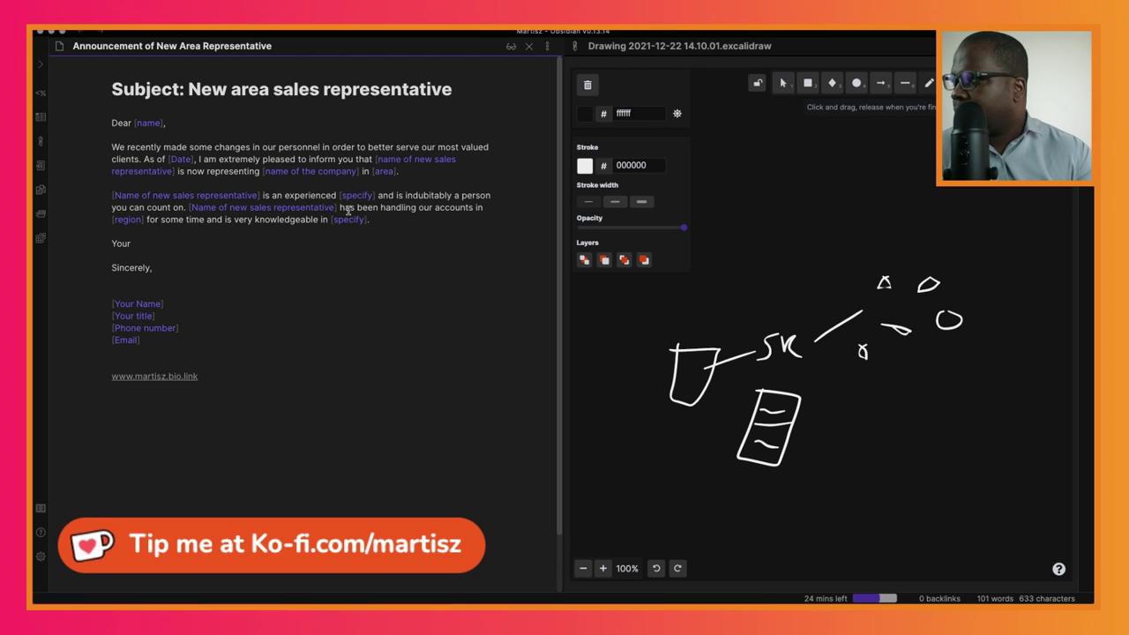
{"action": "key", "text": "BackSpace"}
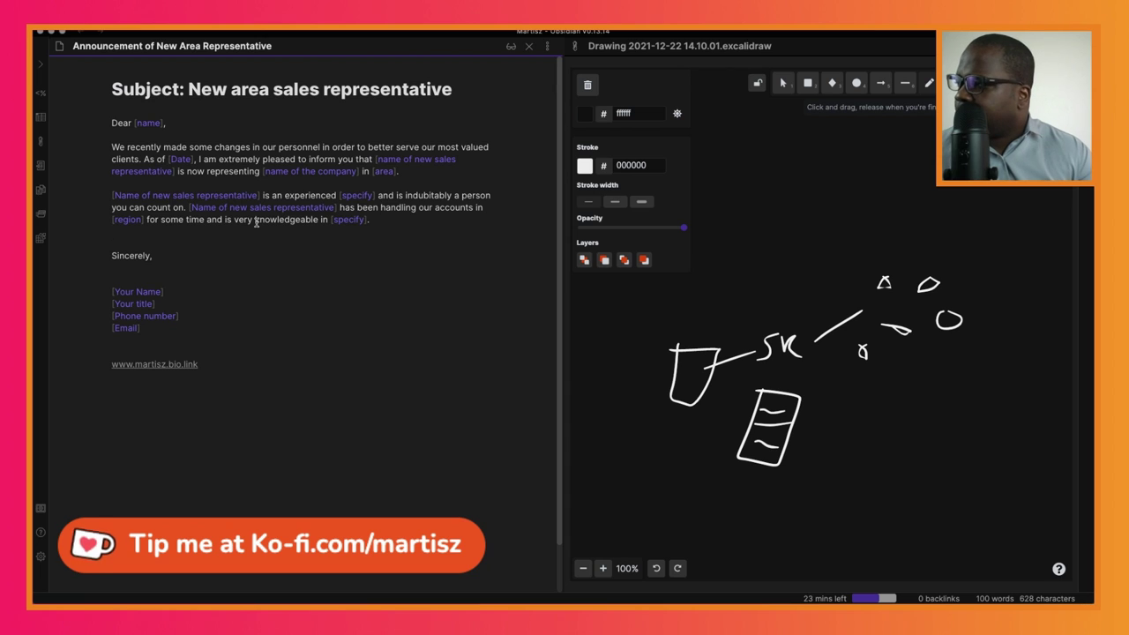
{"action": "key", "text": "Return"}
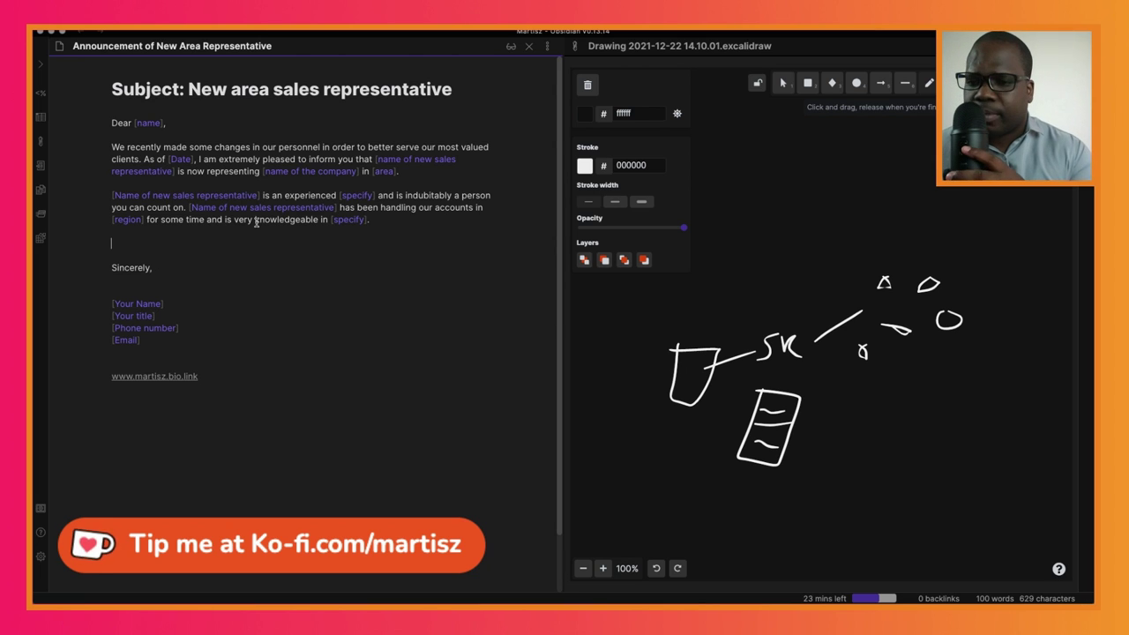
{"action": "type", "text": "Your new represe"}
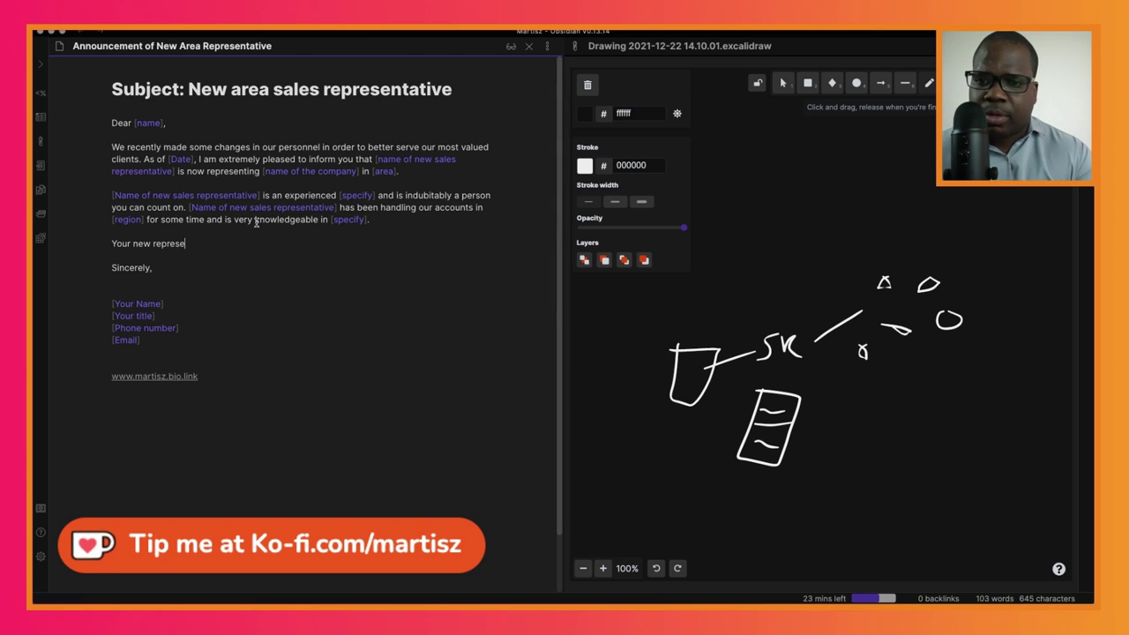
{"action": "type", "text": "ntative is scheduled to visit you"}
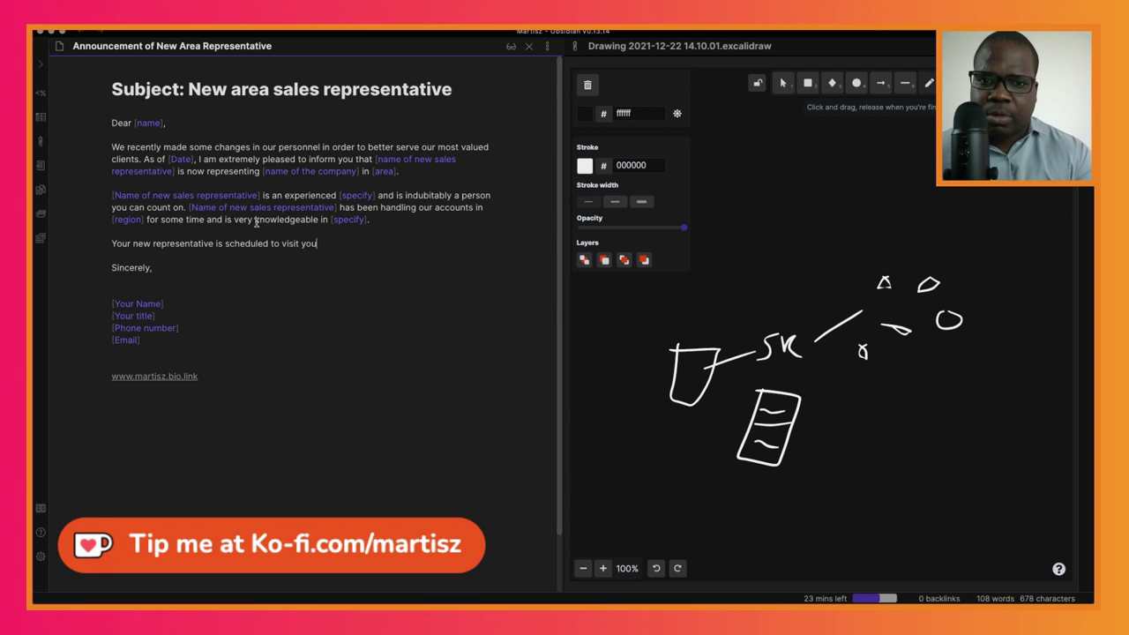
{"action": "type", "text": "r office on [date]."}
Step: Add the sentence "[Name of new sales representative] will be calling you in the morning if that doesn't conflict with your schedule."
{"action": "type", "text": "[Name of new sales representative]"}
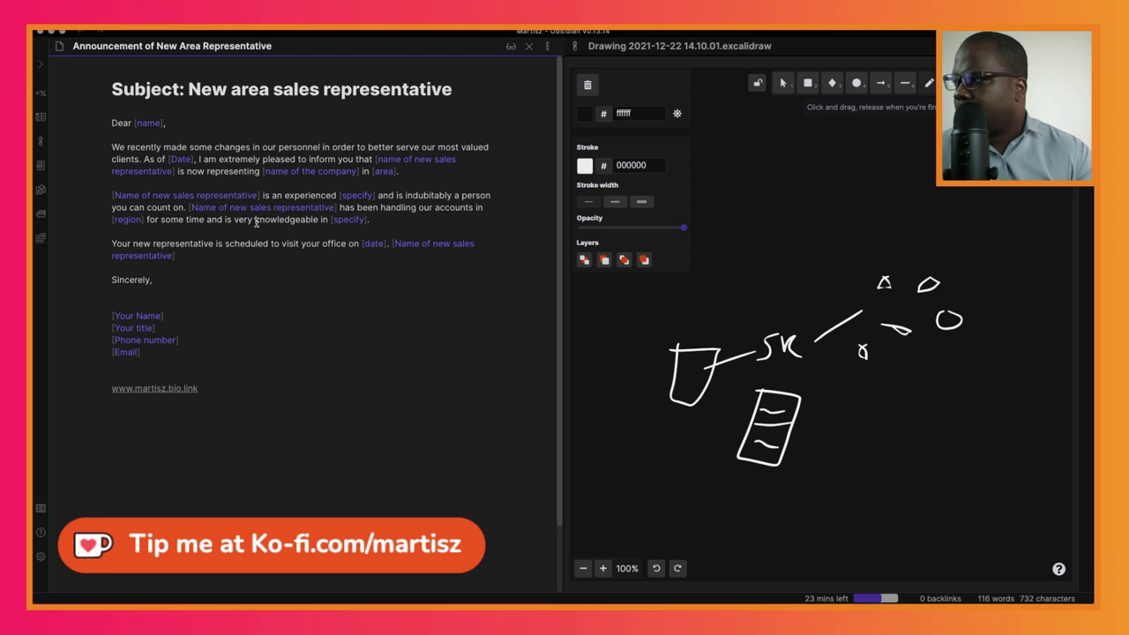
{"action": "type", "text": "will be calling you"}
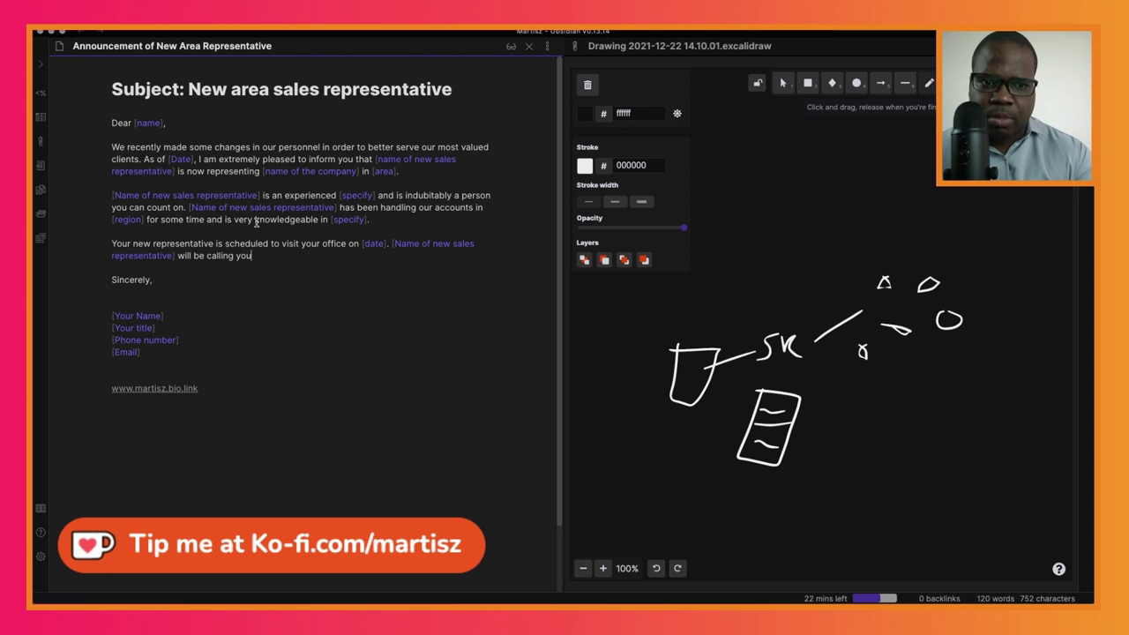
{"action": "type", "text": " in the morning if that doesn't co"}
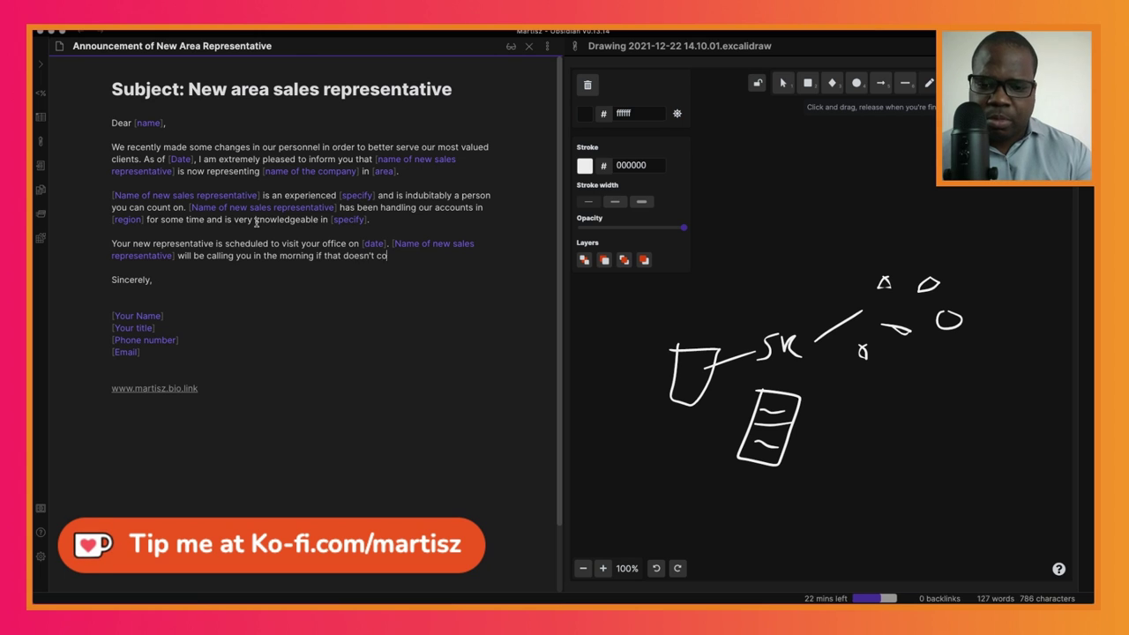
{"action": "type", "text": "nflict with your schedule."}
Step: End the third paragraph with "If there is any problem with that date, please let us know."
{"action": "key", "text": "Return"}
{"action": "type", "text": "If there is any p"}
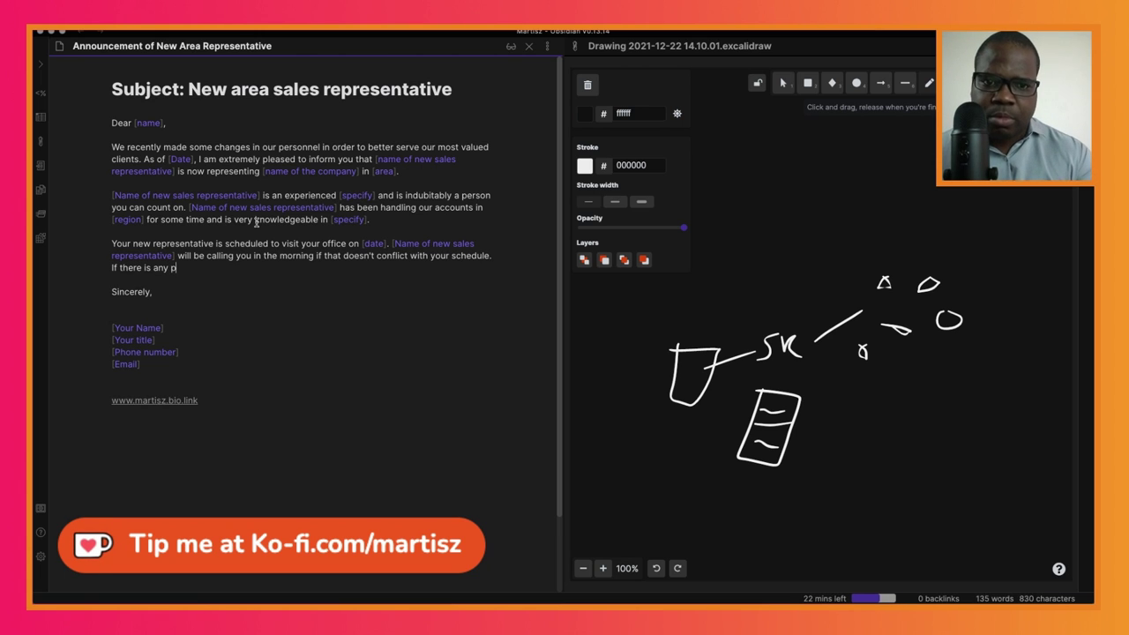
{"action": "type", "text": "roblem with that date, please let"}
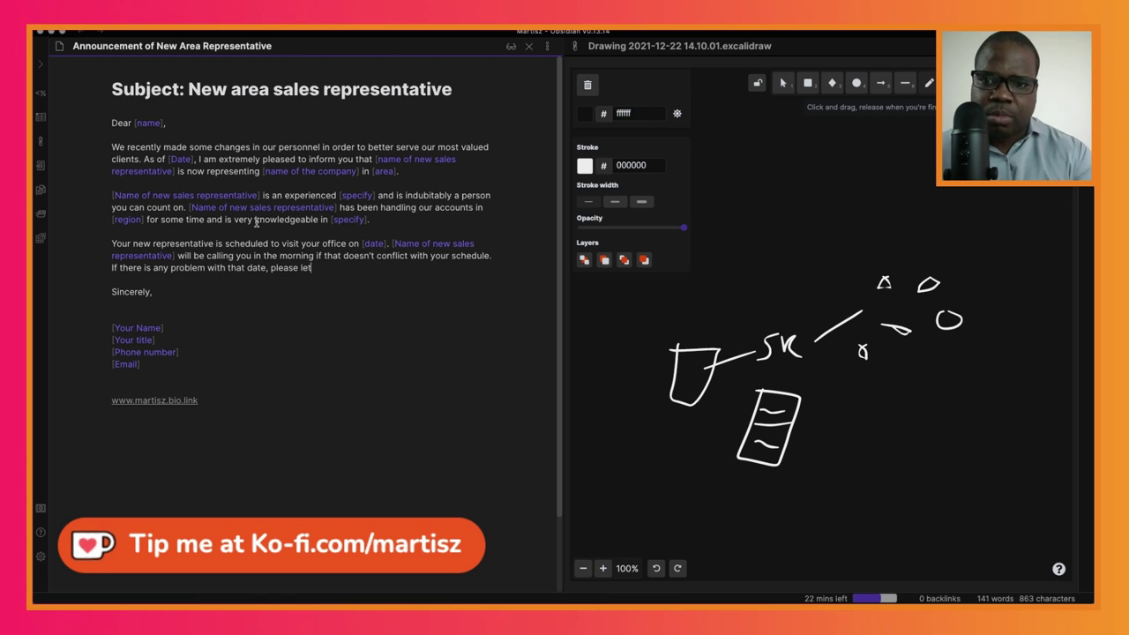
{"action": "type", "text": " us know."}
Step: Add the closing paragraph "Thanks for continuing to be one of our most appreciated clients." with an extra blank line above Sincerely
{"action": "key", "text": "Return"}
{"action": "key", "text": "Return"}
{"action": "type", "text": "Thanks for continuin"}
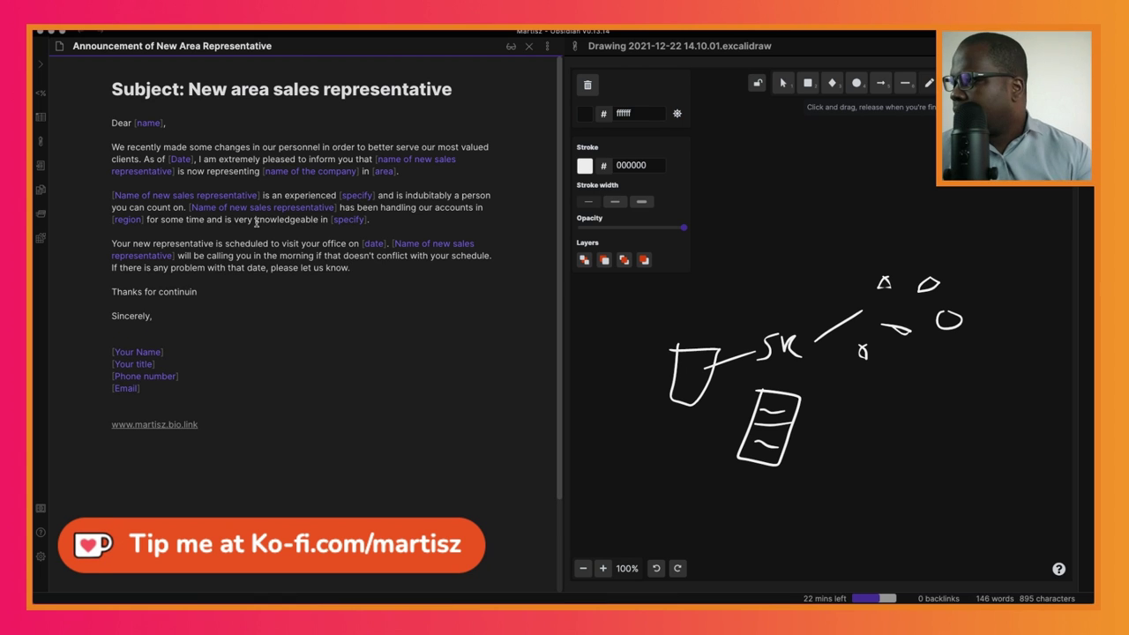
{"action": "type", "text": "g to be one of our most appreciated clients."}
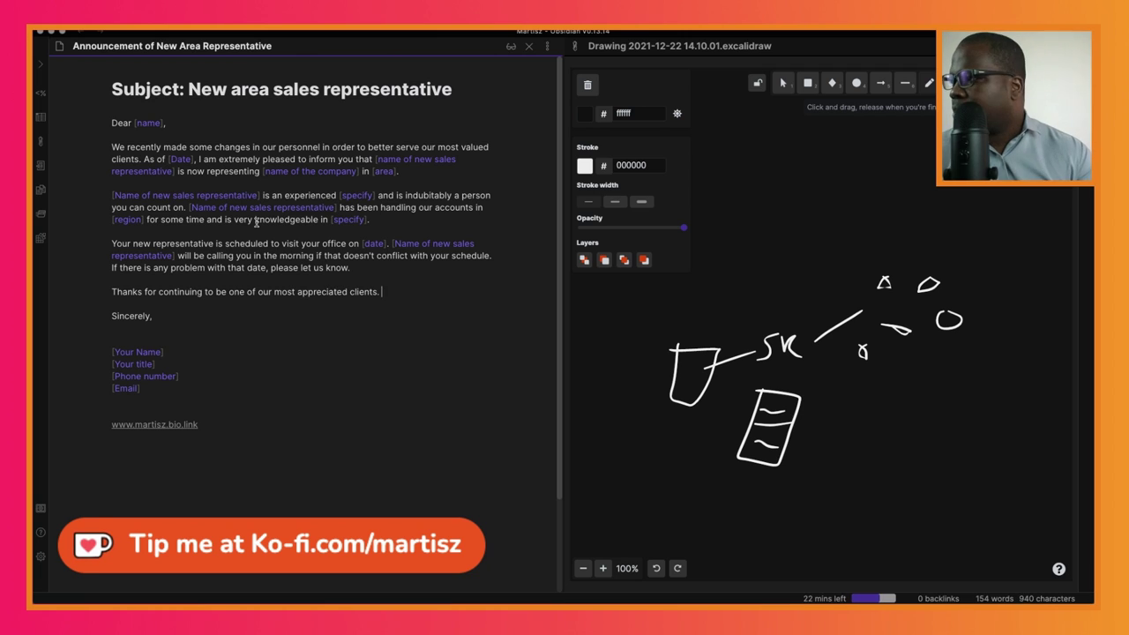
{"action": "key", "text": "Return"}
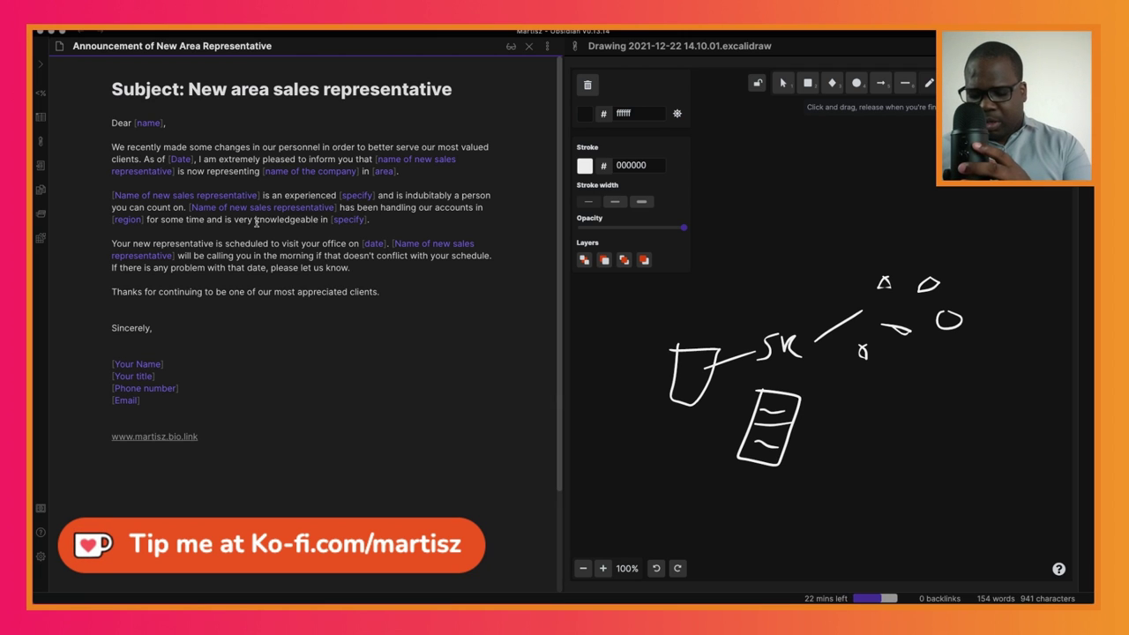